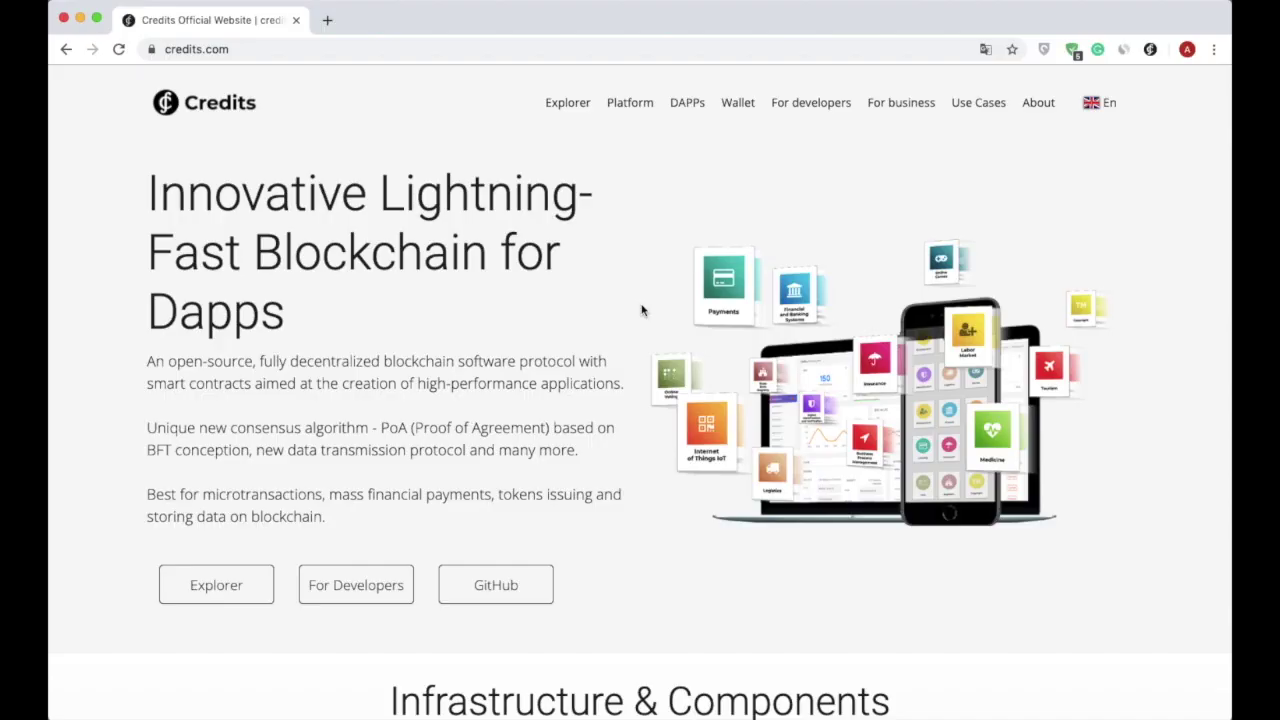
# Follow the Wallet link on credits.com to open wallet.credits.com in a new tab.
pyautogui.click(736, 106)
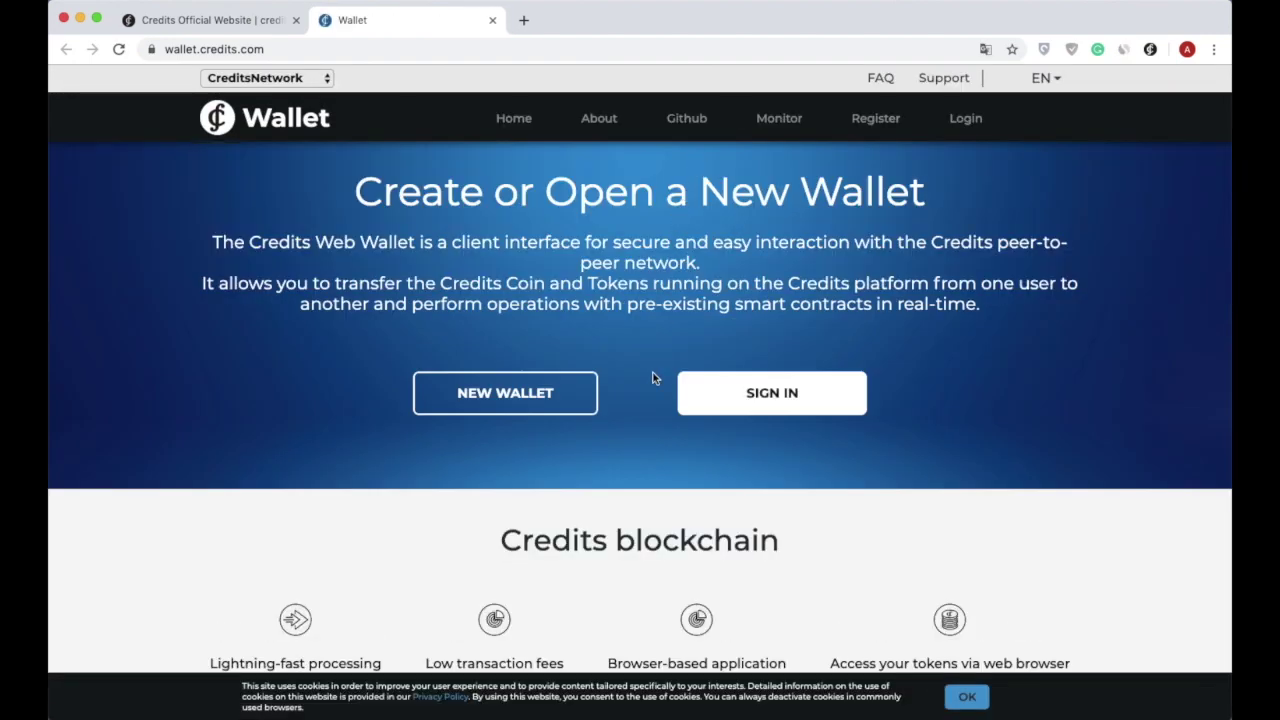
# Scroll down the wallet landing page to read about Credits, then back up to the top.
pyautogui.scroll(-3, 652, 378)
pyautogui.scroll(1, 652, 378)
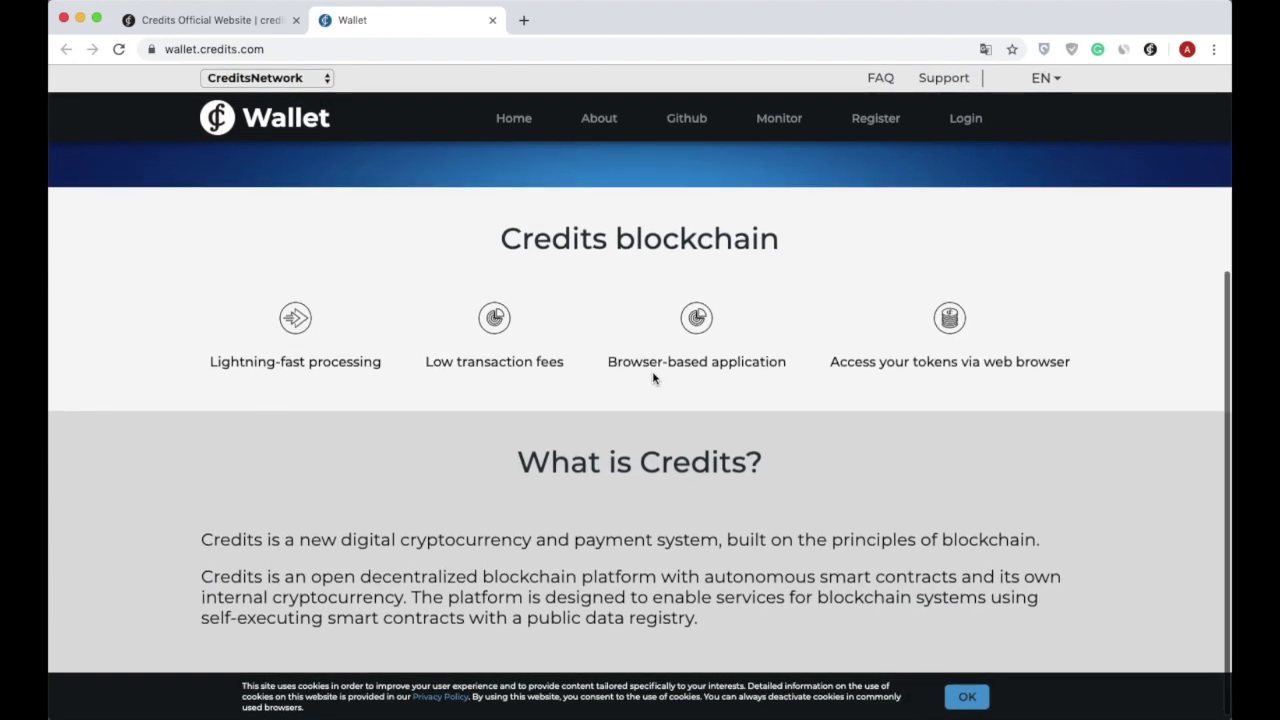
pyautogui.scroll(1, 653, 378)
pyautogui.scroll(2, 653, 378)
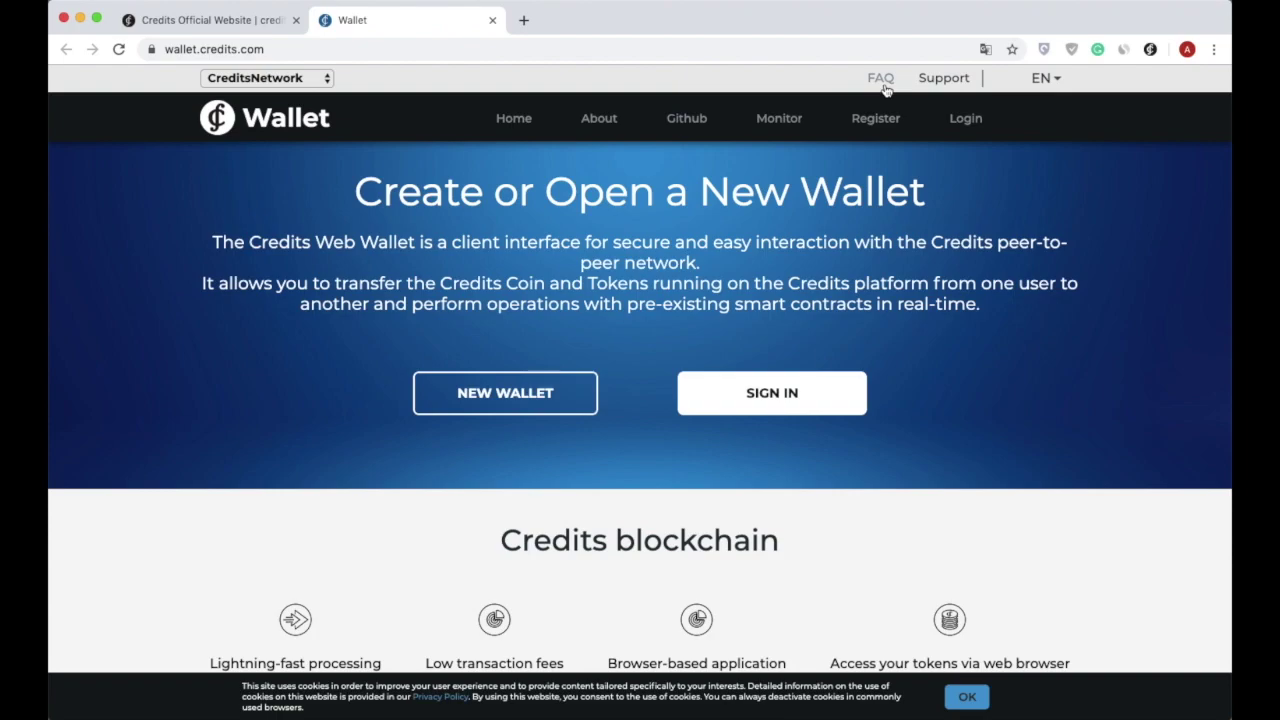
# Start a new wallet, accept both key-safety warnings, generate the keys, and dismiss the cookie notice.
pyautogui.click(509, 395)
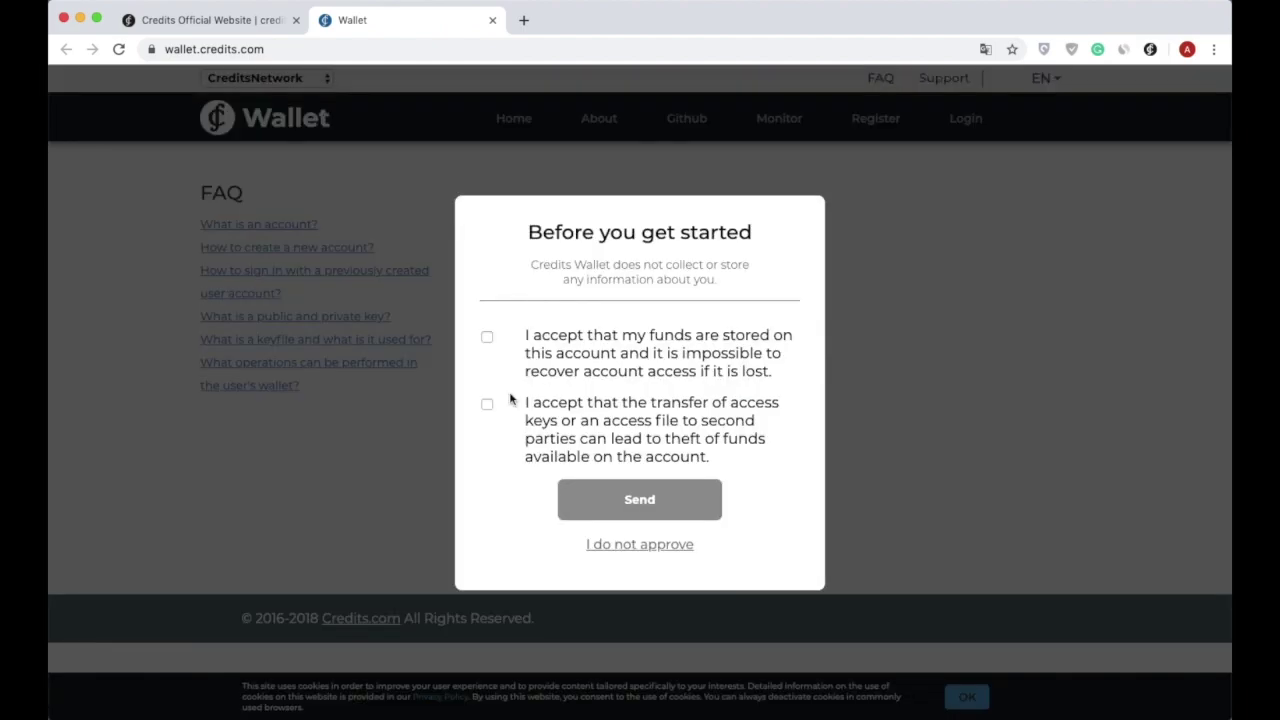
pyautogui.click(487, 337)
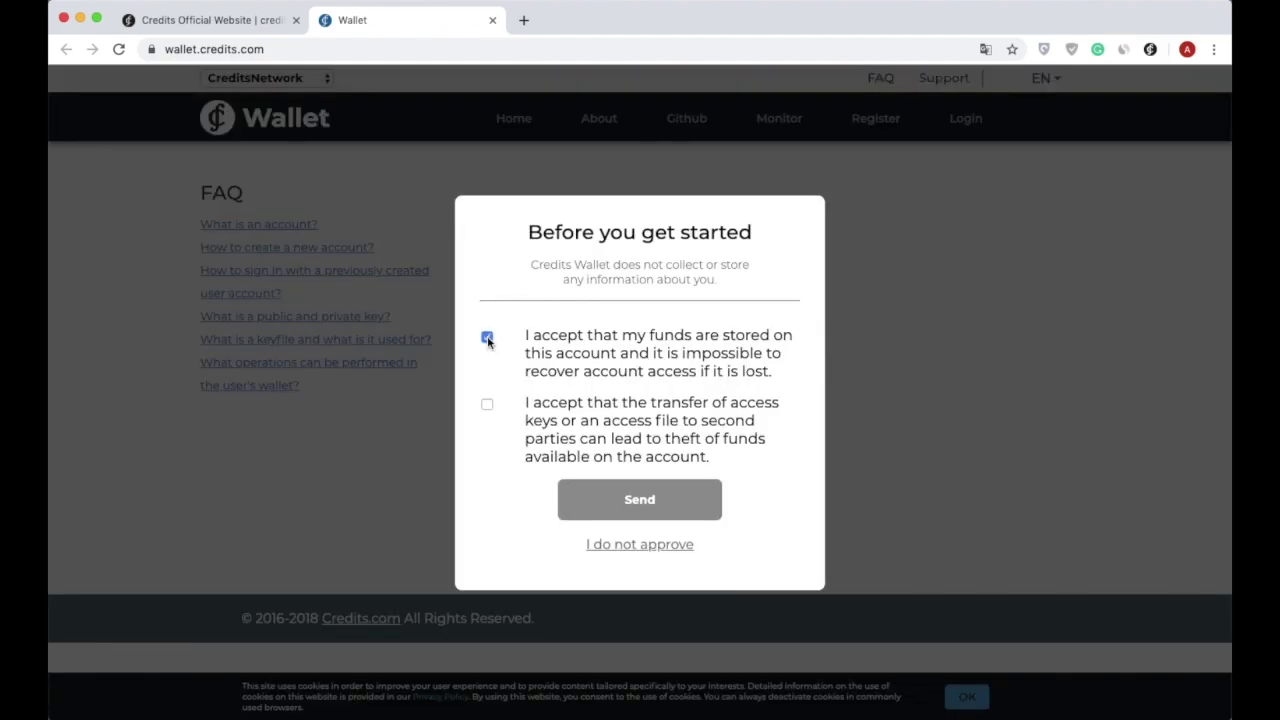
pyautogui.click(487, 406)
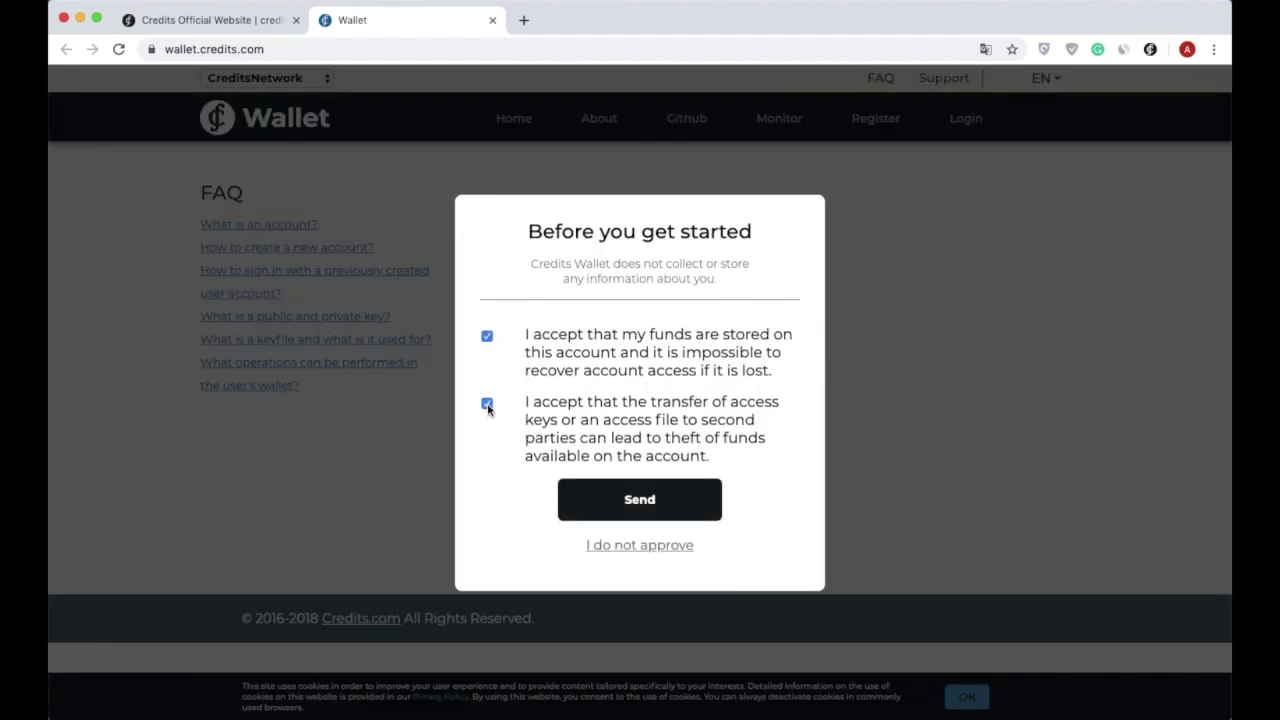
pyautogui.click(630, 501)
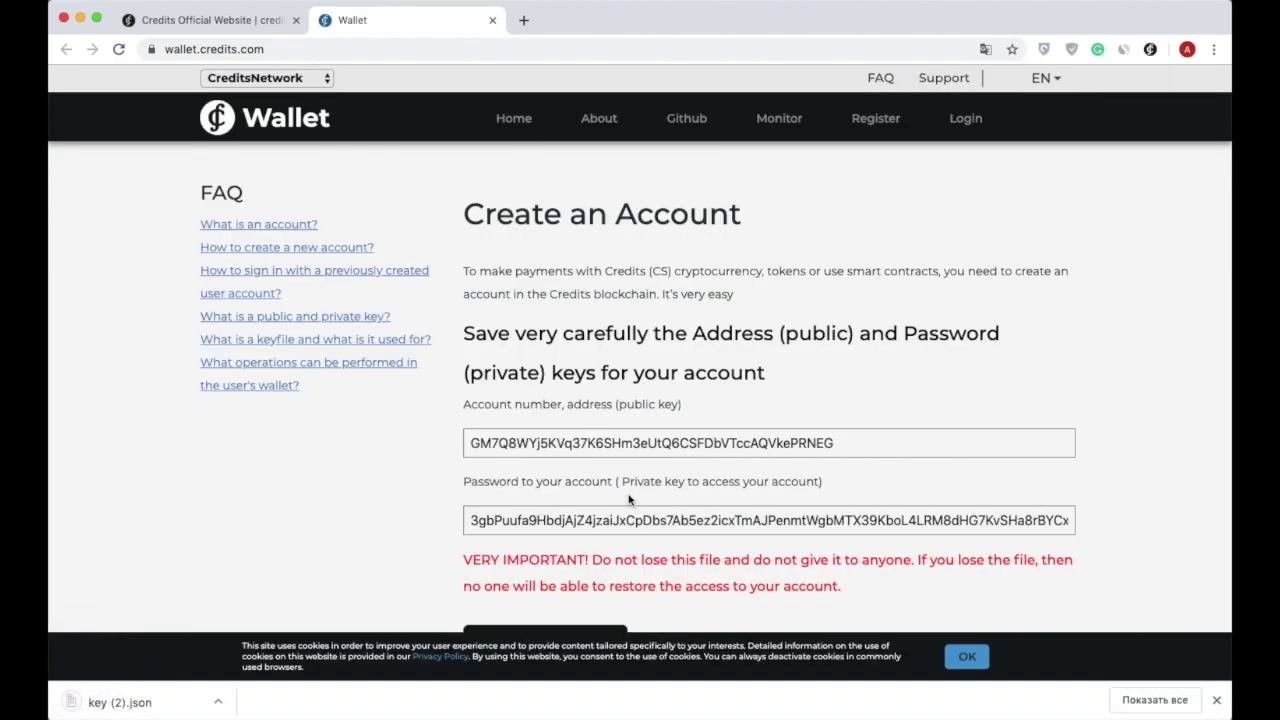
pyautogui.click(962, 658)
# Select the public and private keys, then open the downloaded key (2).json file.
pyautogui.doubleClick(769, 443)
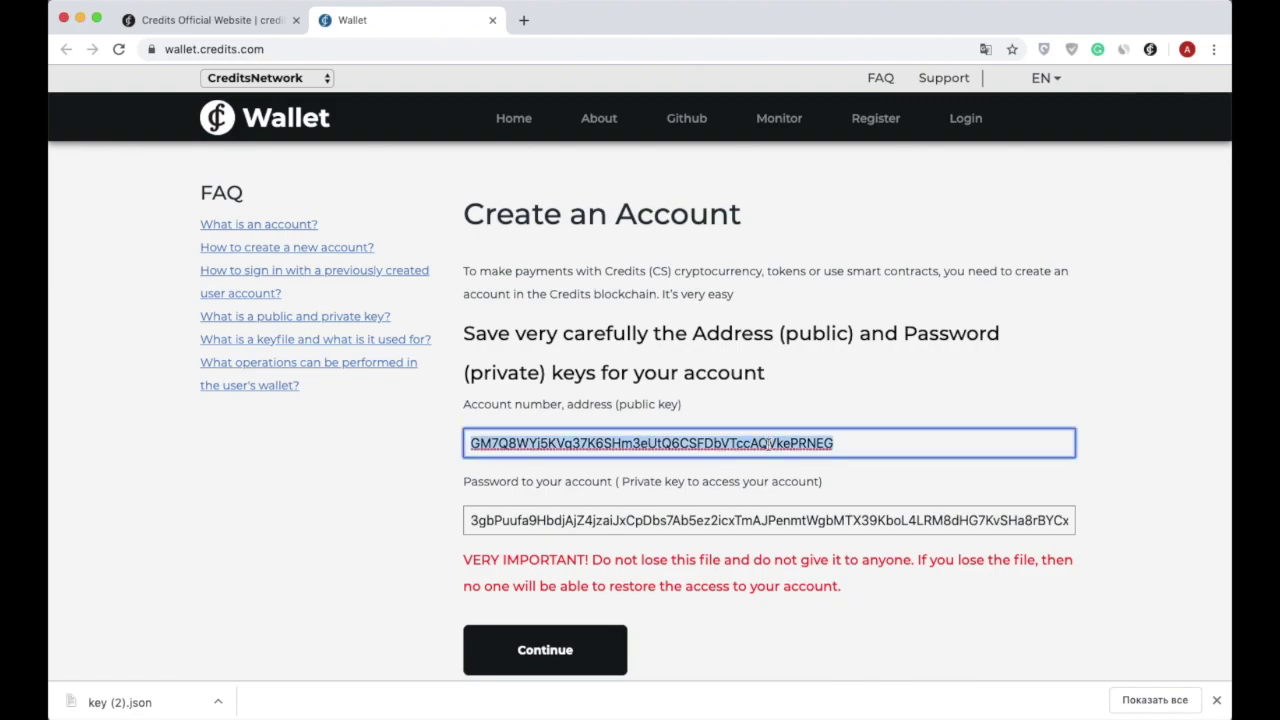
pyautogui.doubleClick(727, 520)
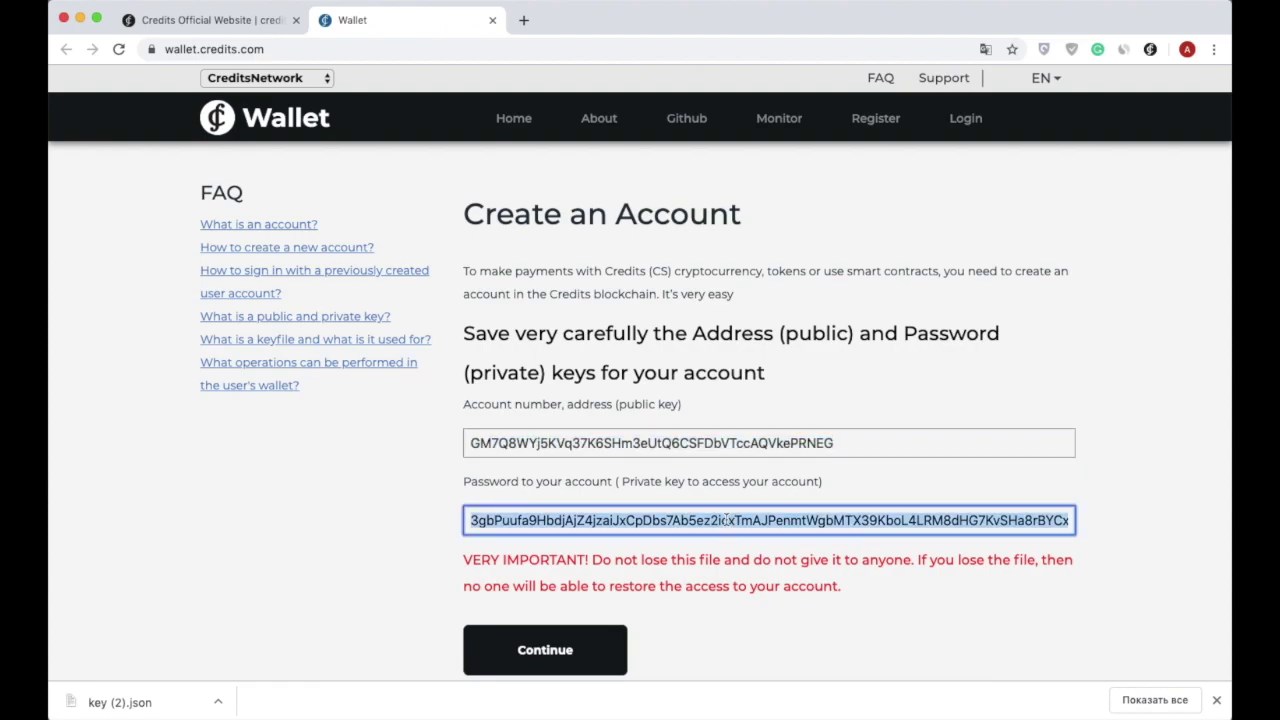
pyautogui.click(710, 618)
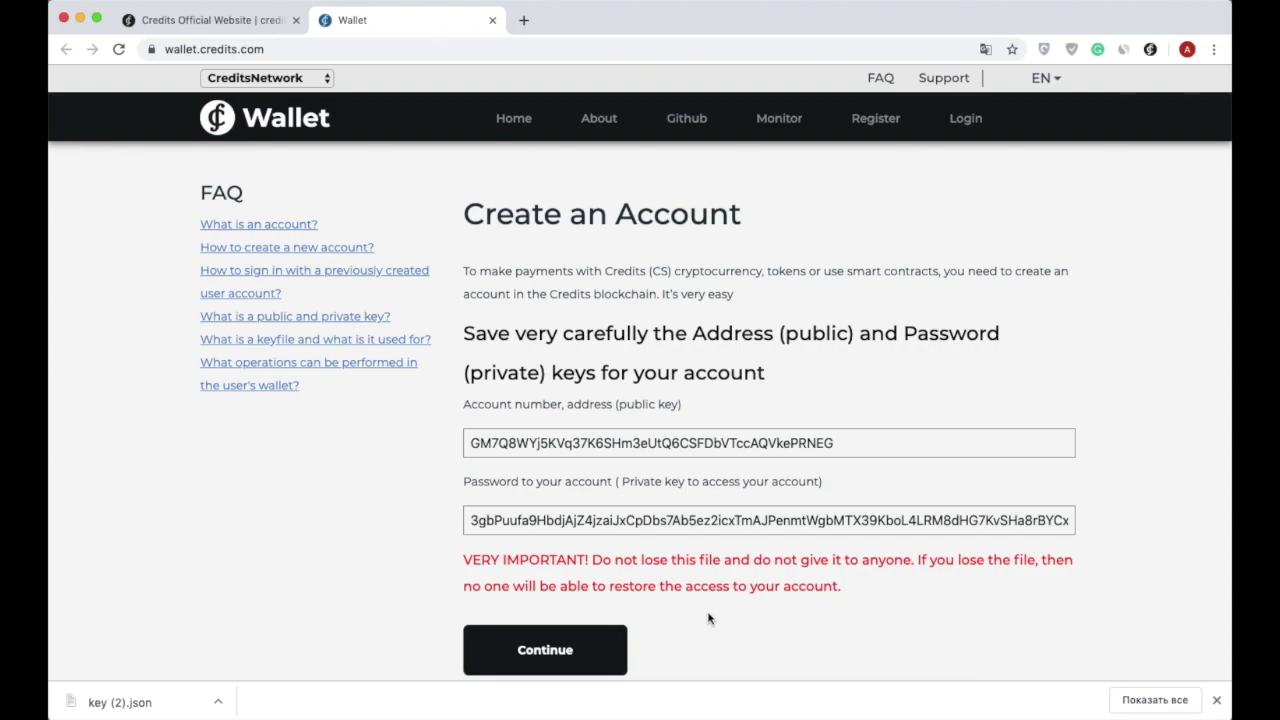
pyautogui.click(150, 702)
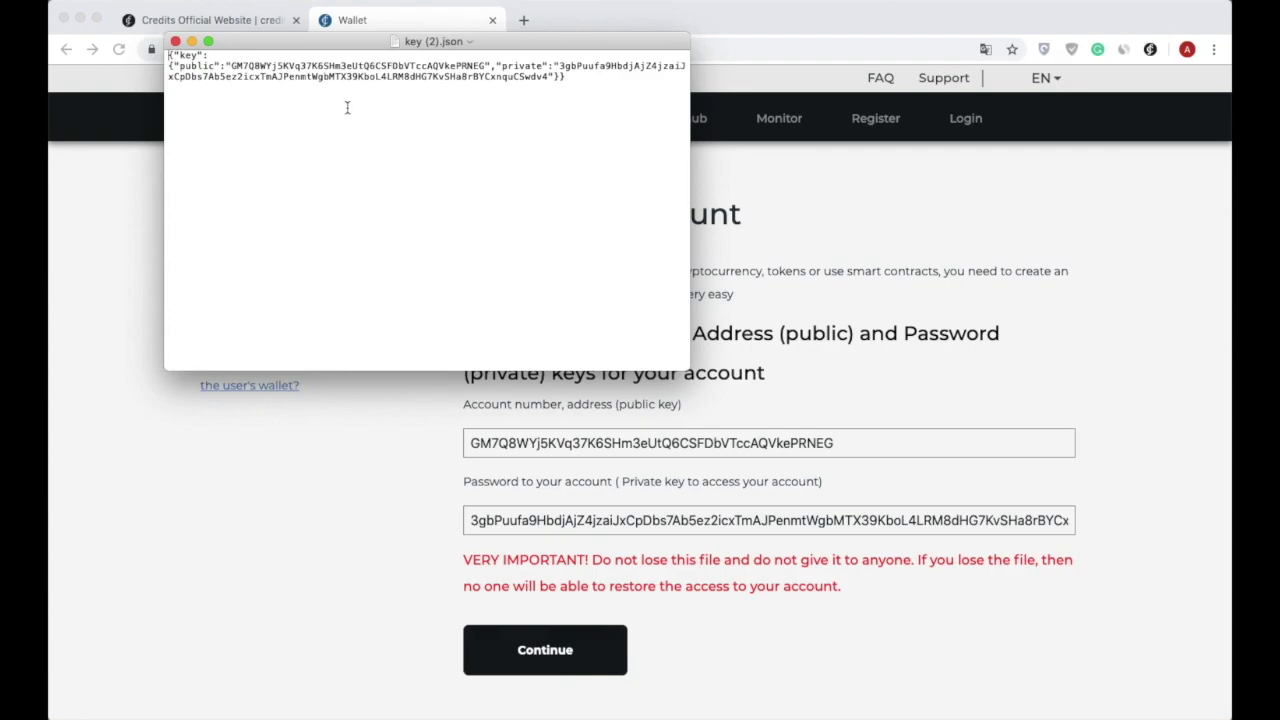
# Select the public and private key values in key (2).json, then close the file.
pyautogui.doubleClick(362, 66)
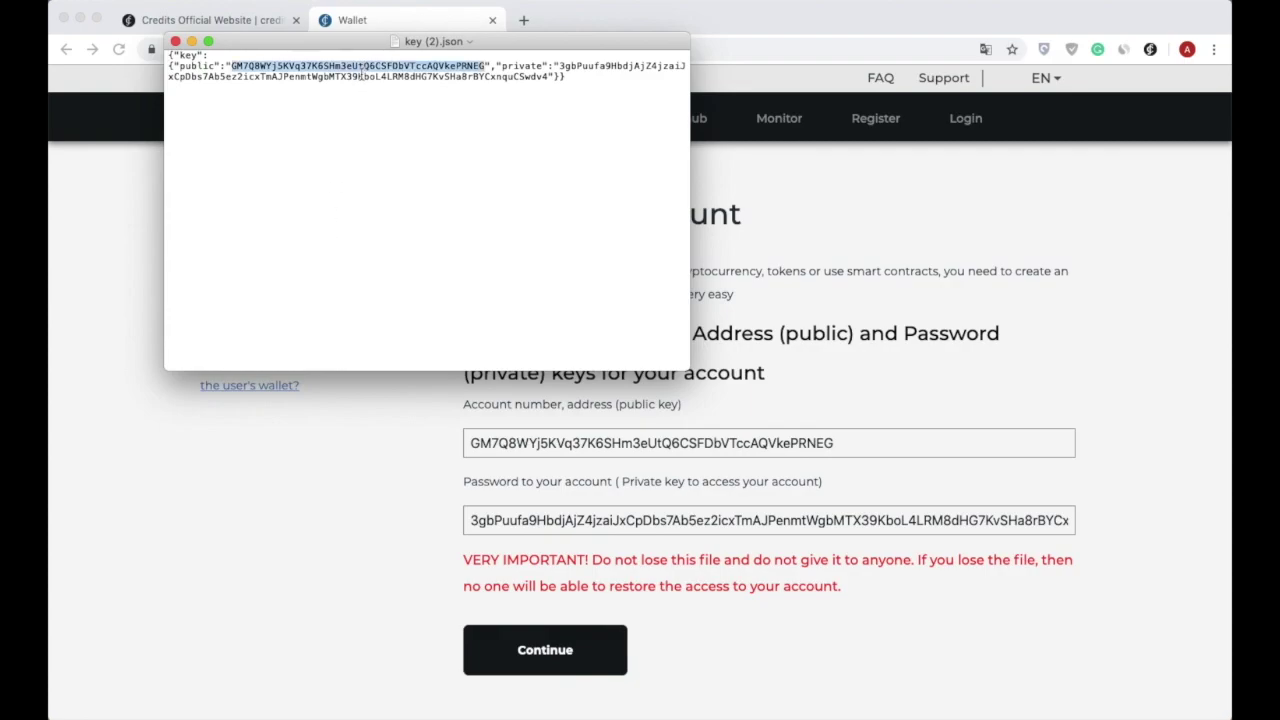
pyautogui.click(360, 78)
pyautogui.doubleClick(360, 78)
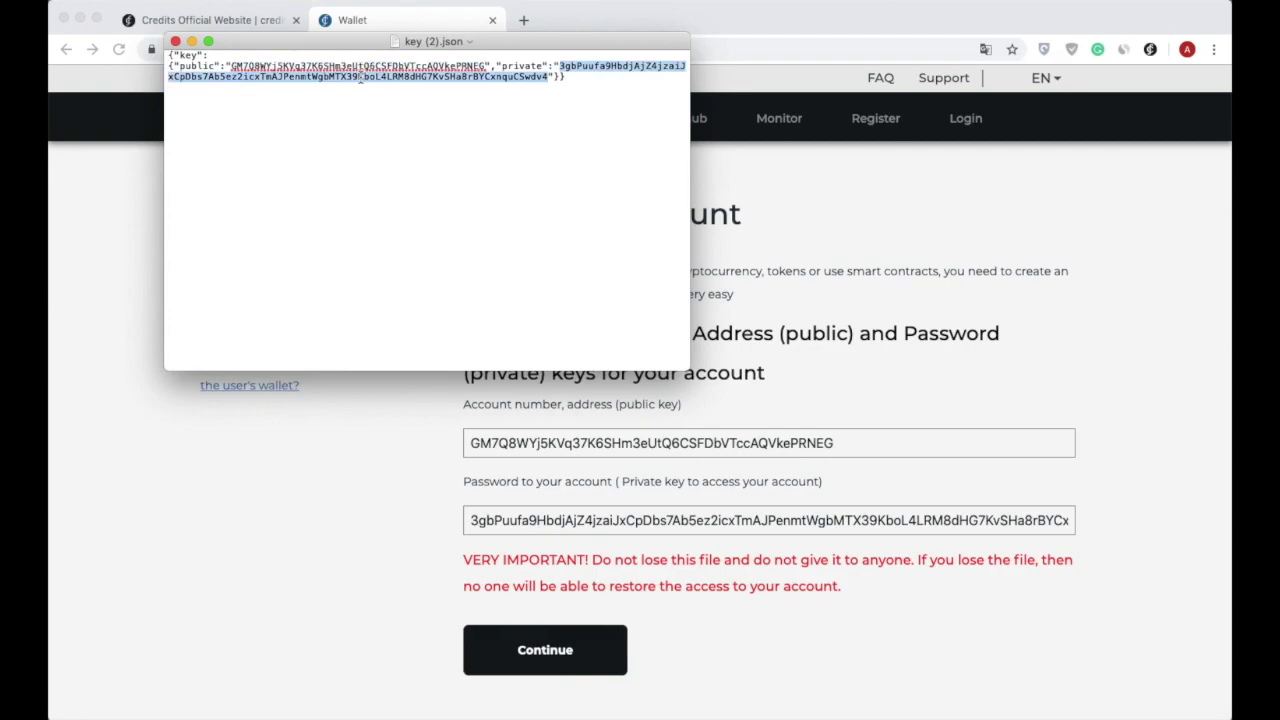
pyautogui.click(176, 42)
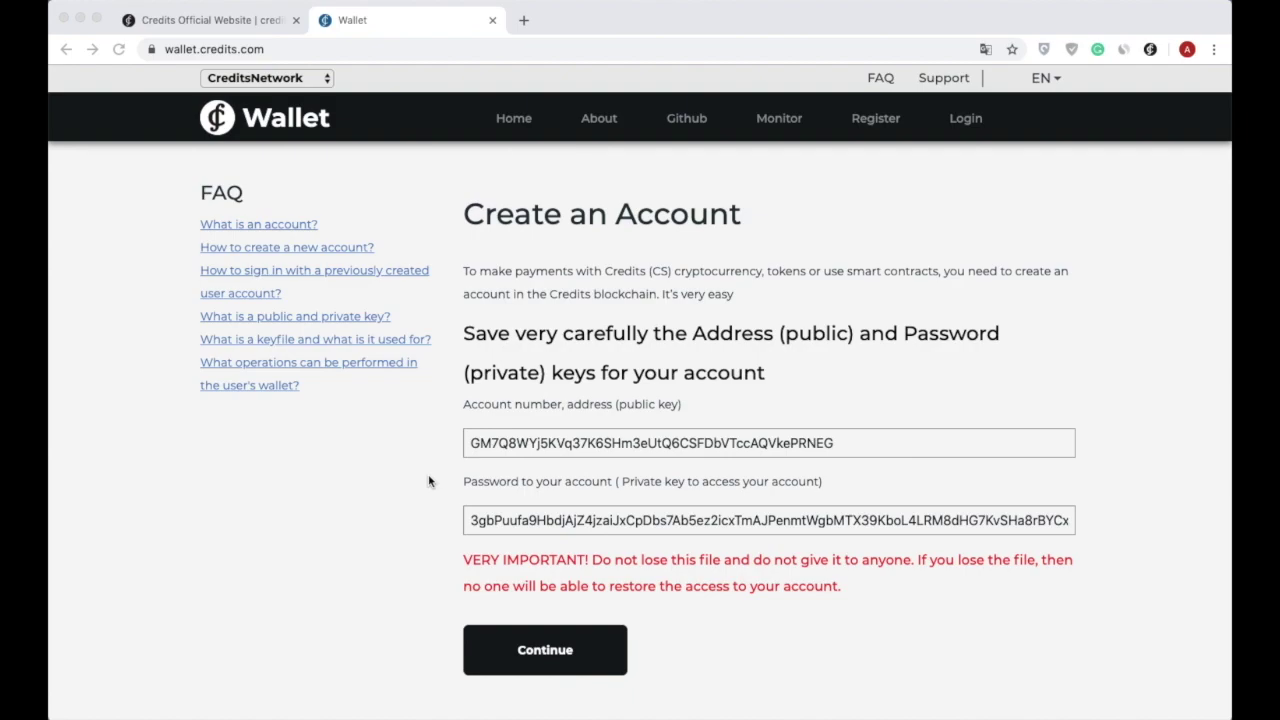
# Continue into the new wallet, then log out and go to the login page.
pyautogui.click(527, 656)
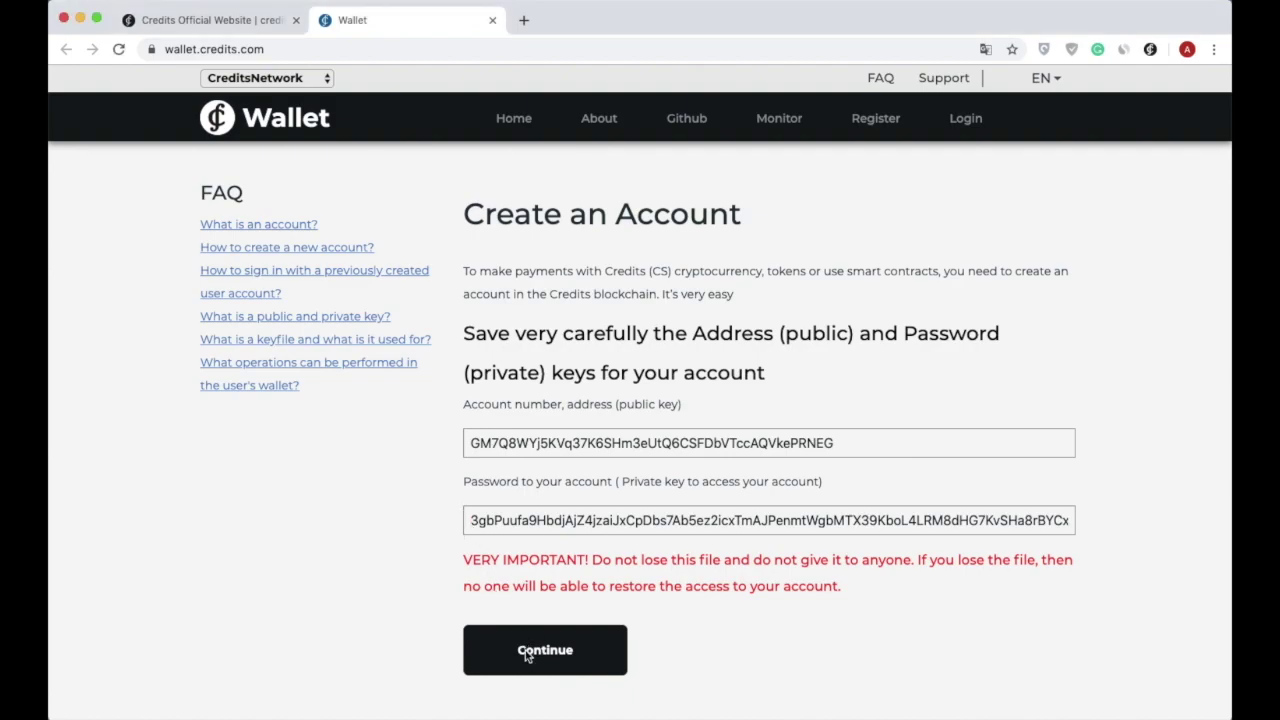
pyautogui.click(527, 652)
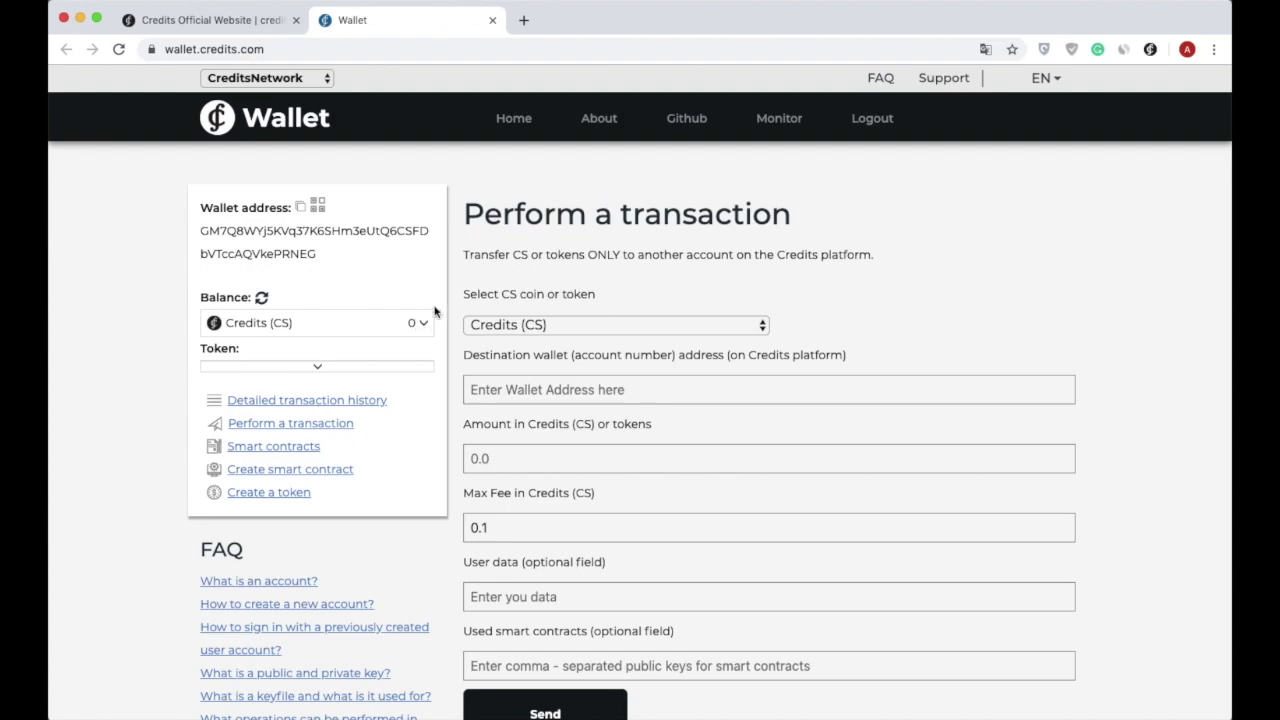
pyautogui.click(870, 120)
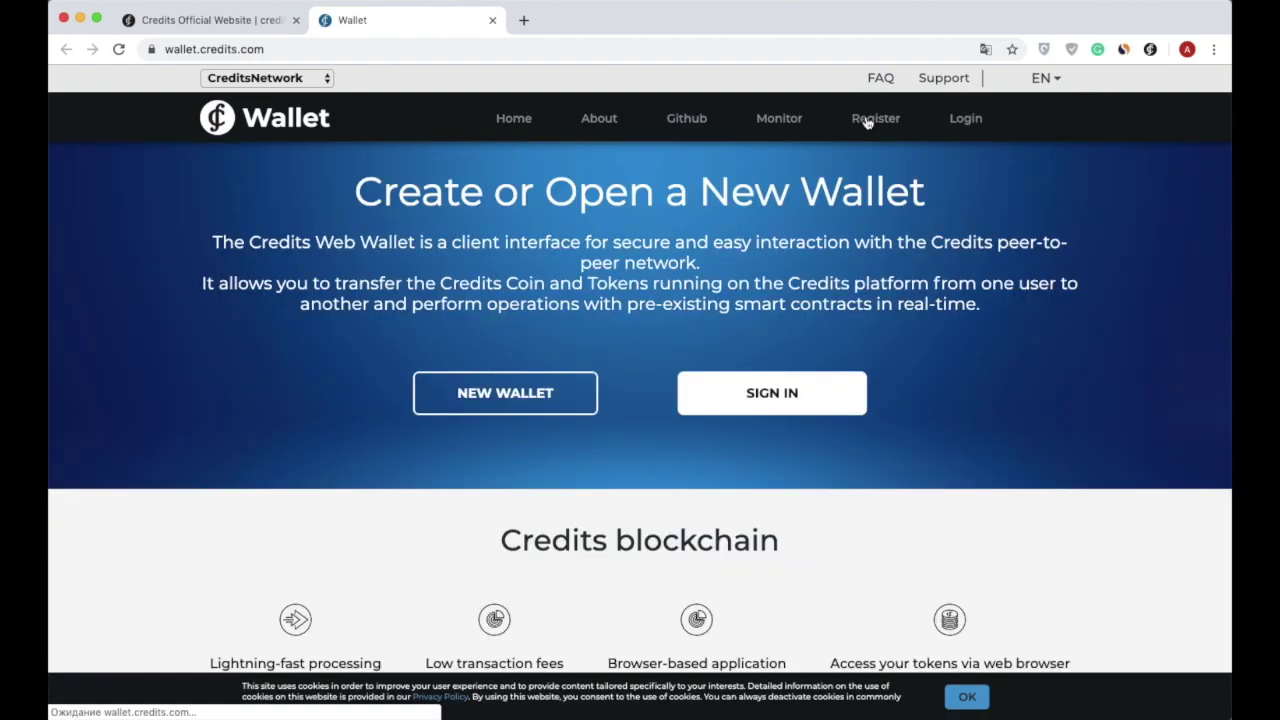
pyautogui.click(966, 120)
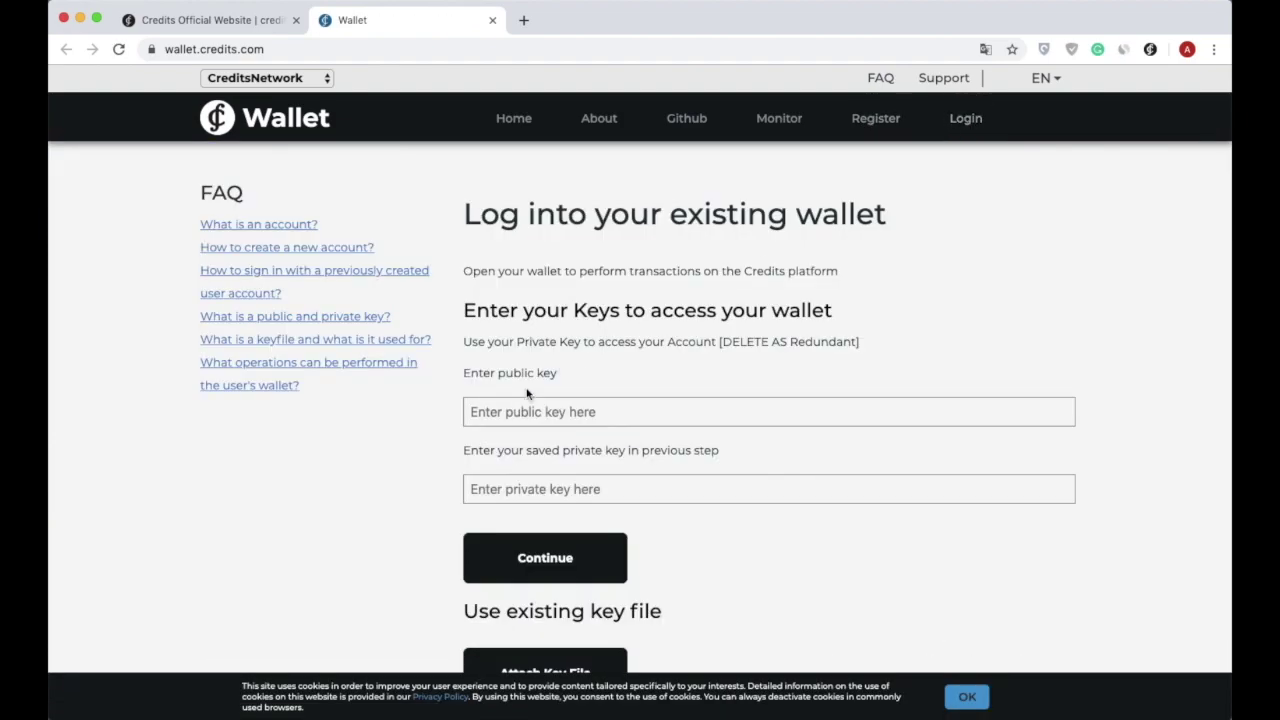
# Paste the existing wallet's public and private keys into their fields and log in.
pyautogui.click(474, 412)
pyautogui.press('super+v')
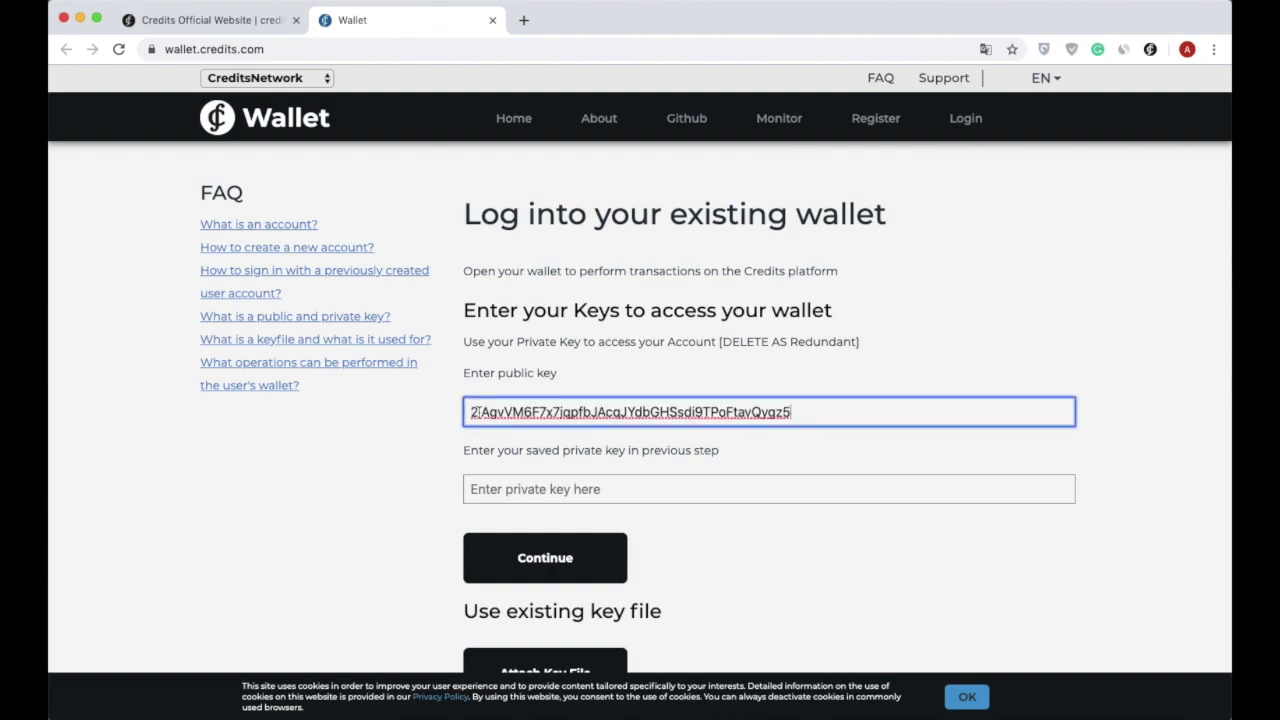
pyautogui.click(478, 488)
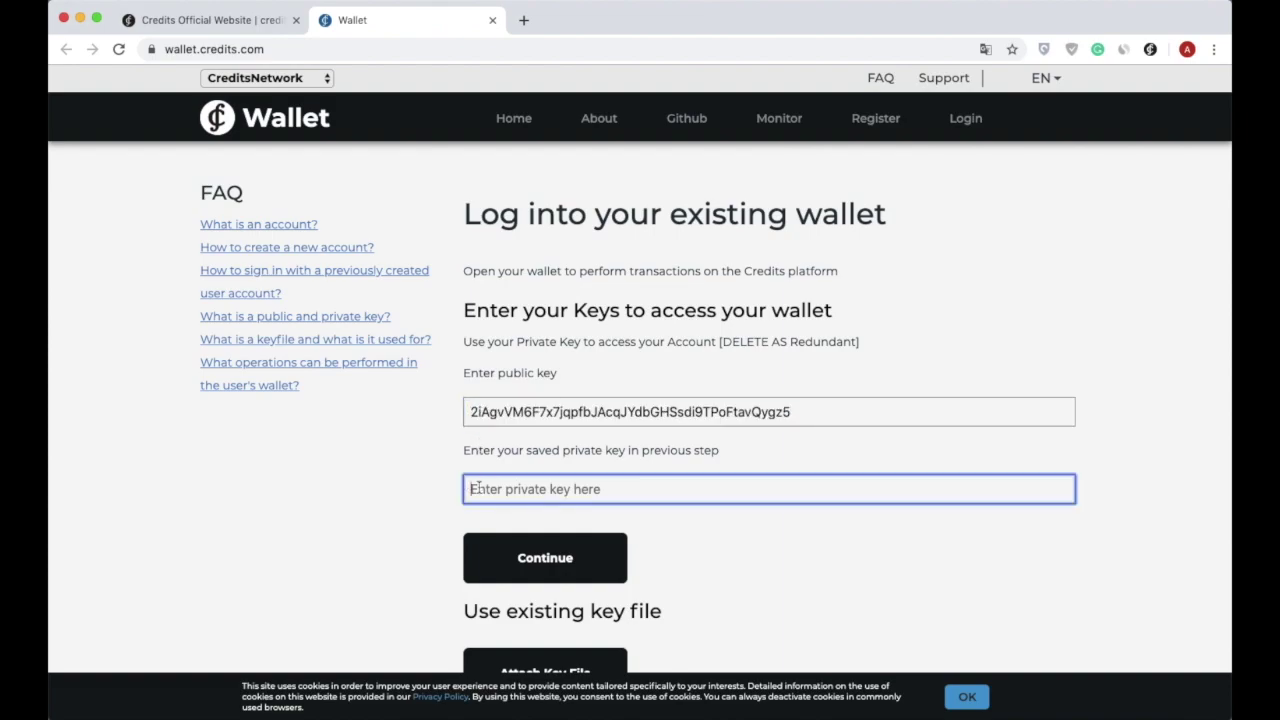
pyautogui.press('super+v')
pyautogui.click(484, 559)
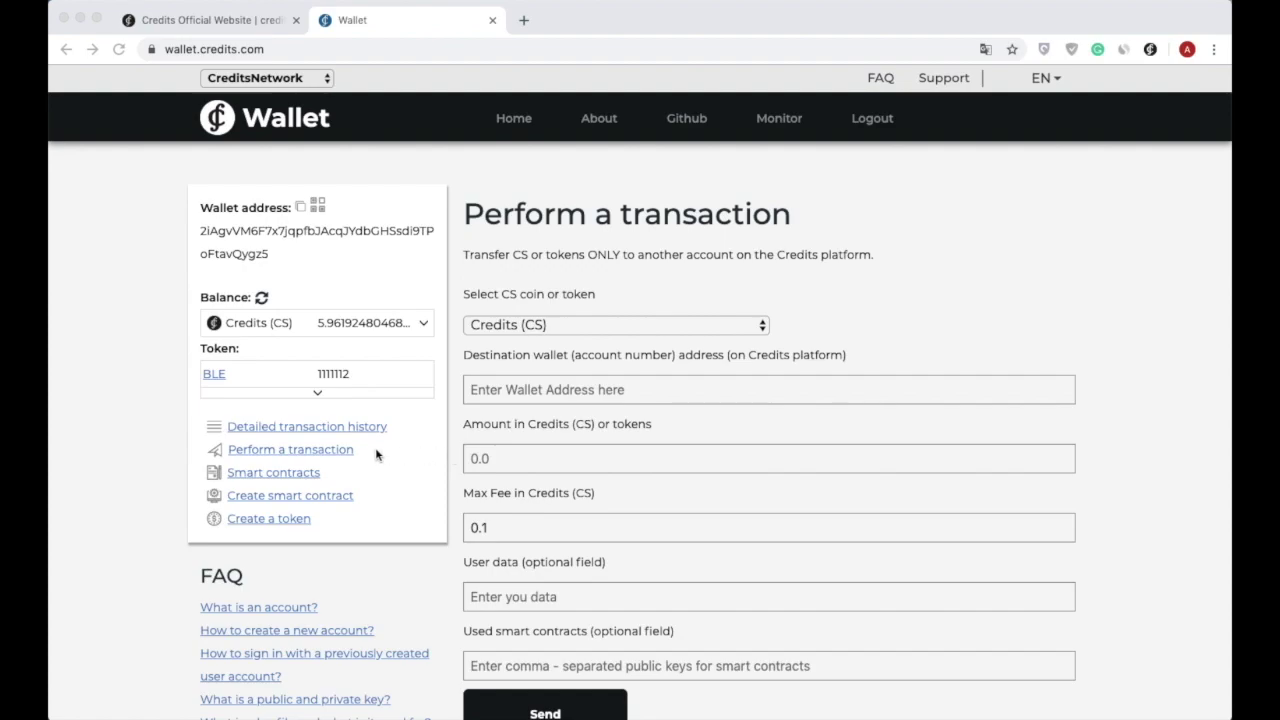
# Keep Credits (CS) as the currency and paste the recipient's wallet address.
pyautogui.click(305, 456)
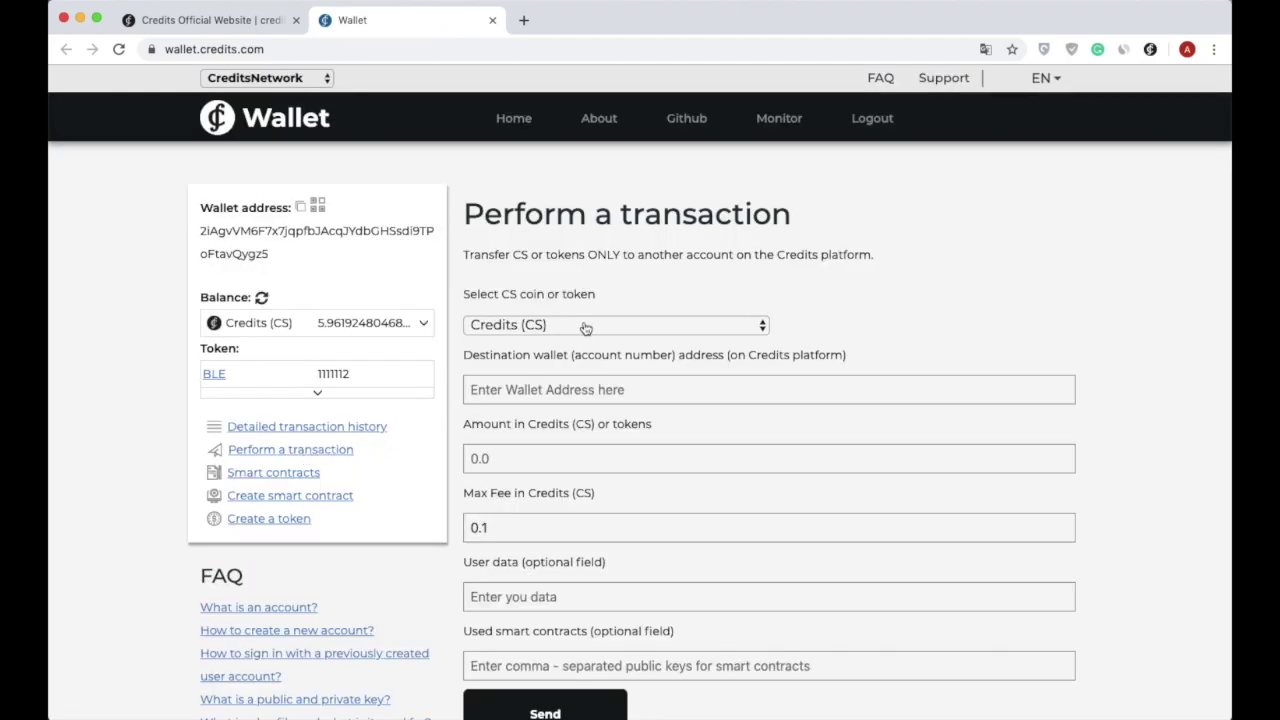
pyautogui.click(586, 328)
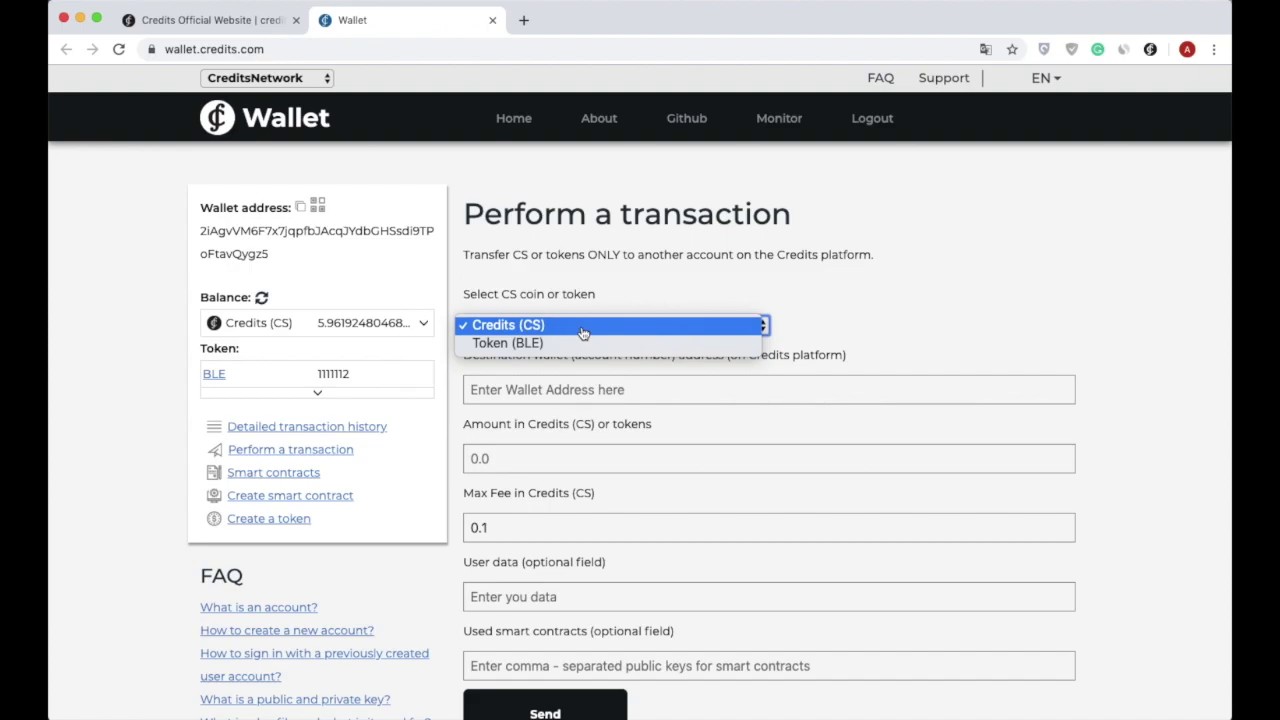
pyautogui.click(583, 332)
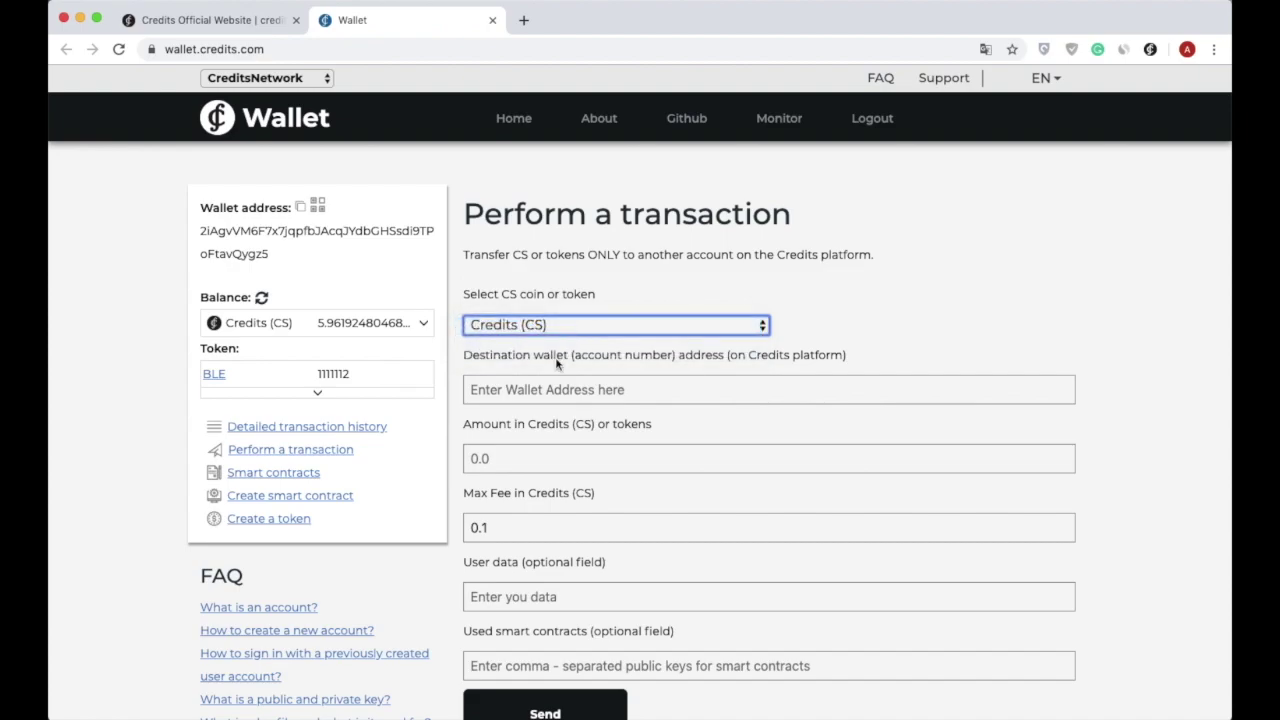
pyautogui.click(527, 390)
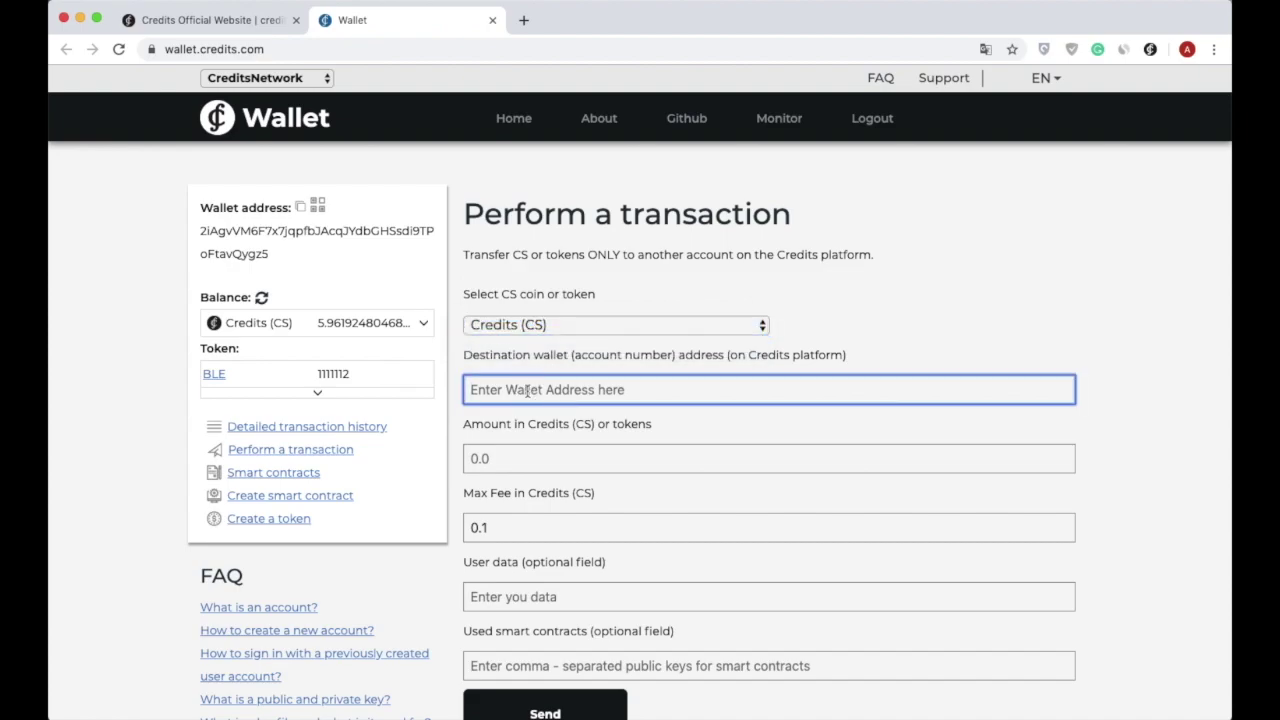
pyautogui.write('2vNKX1AhV8ksaovANEgibDXu3n4TkKw96u6j71xshPXS')
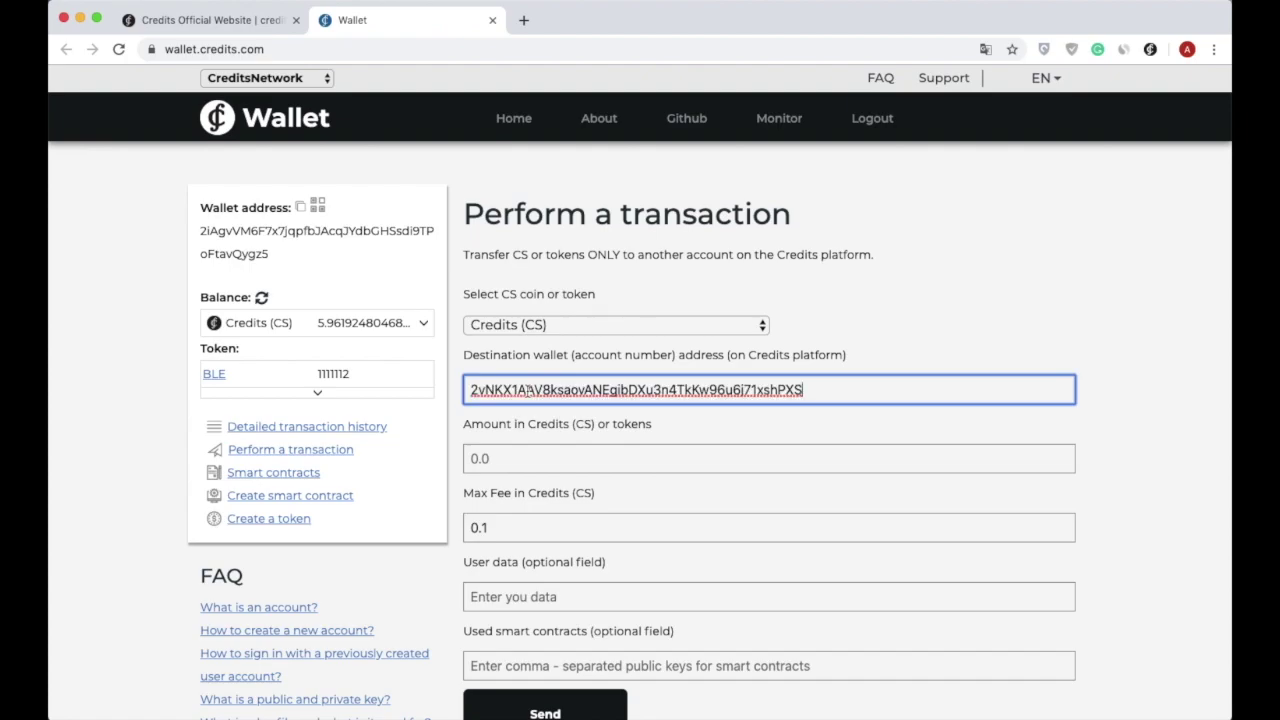
# Enter an amount of 5 CS, leave the 0.1 CS maximum fee, and scroll to Send.
pyautogui.click(510, 457)
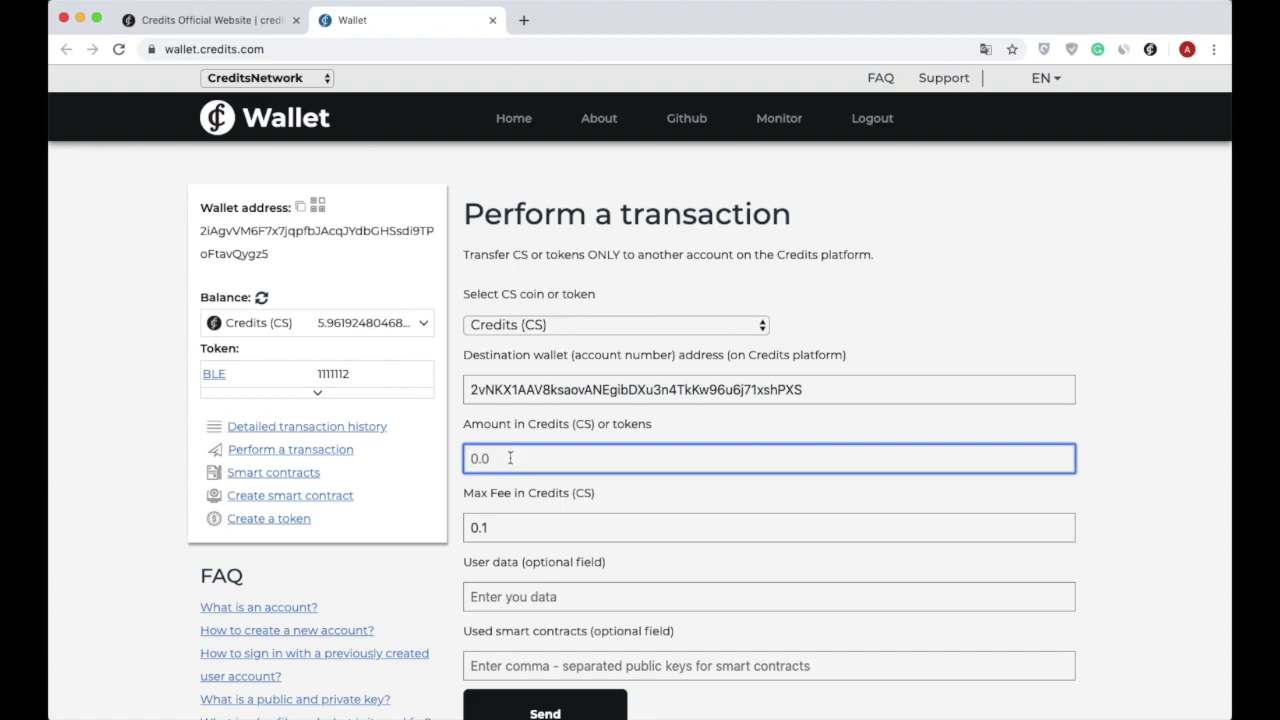
pyautogui.write('5')
pyautogui.click(498, 527)
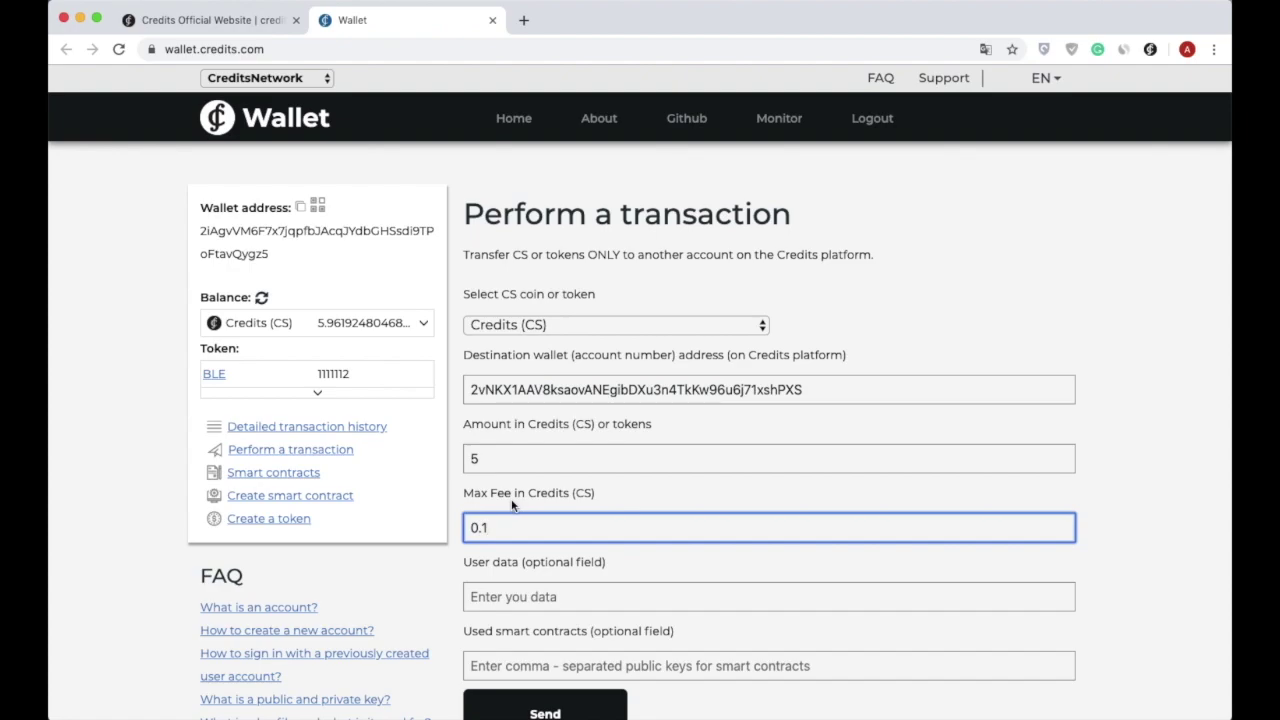
pyautogui.scroll(-2, 512, 505)
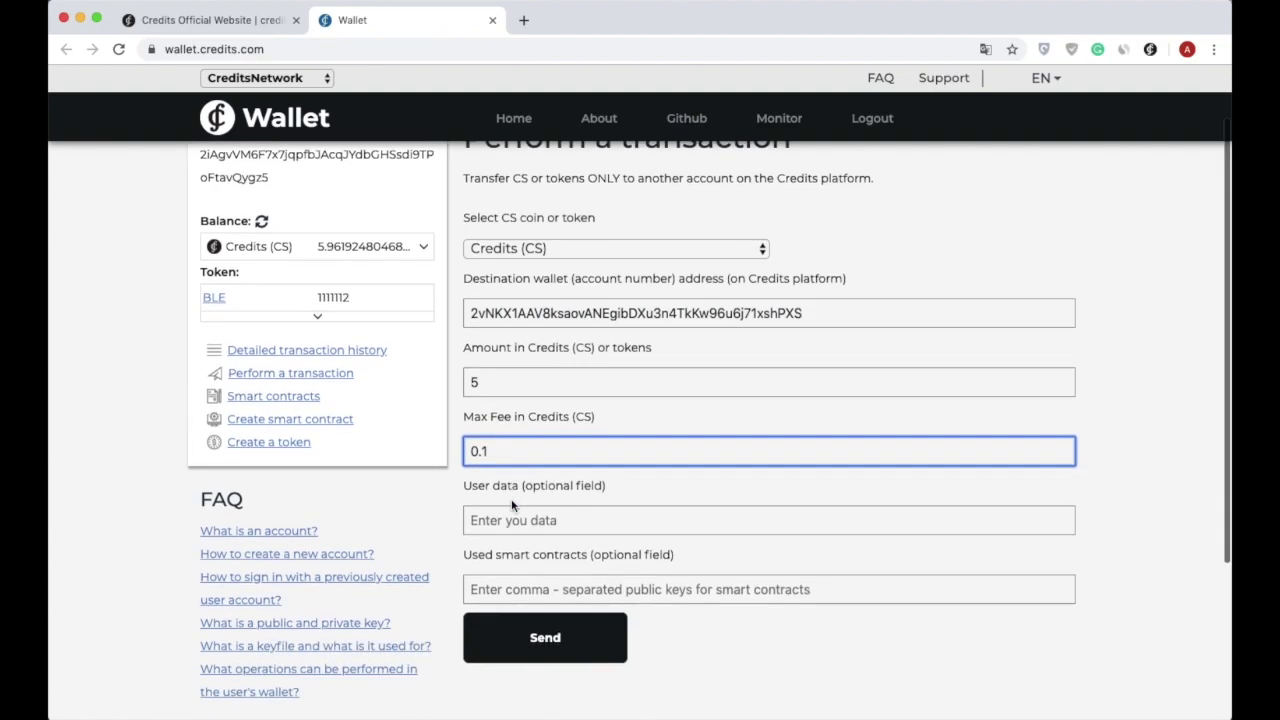
# Send and confirm the 5 CS transfer, then refresh the balance to 0.96149609375 CS.
pyautogui.click(537, 607)
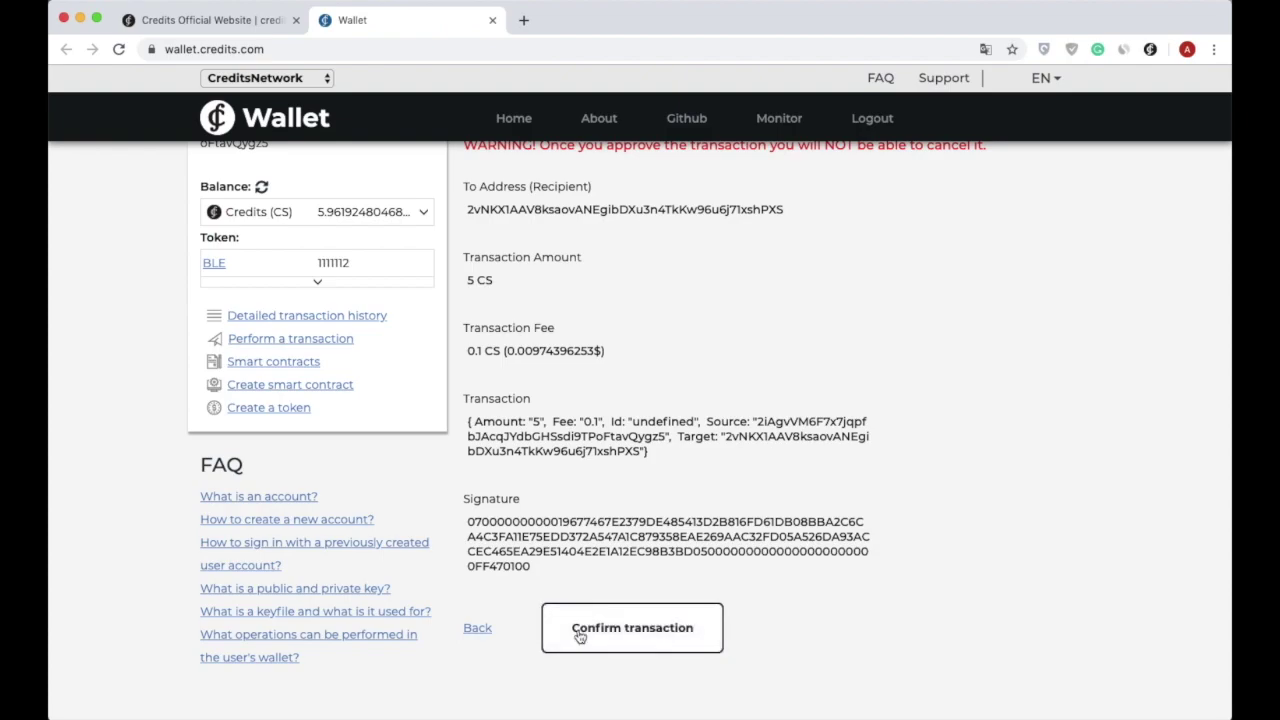
pyautogui.click(578, 630)
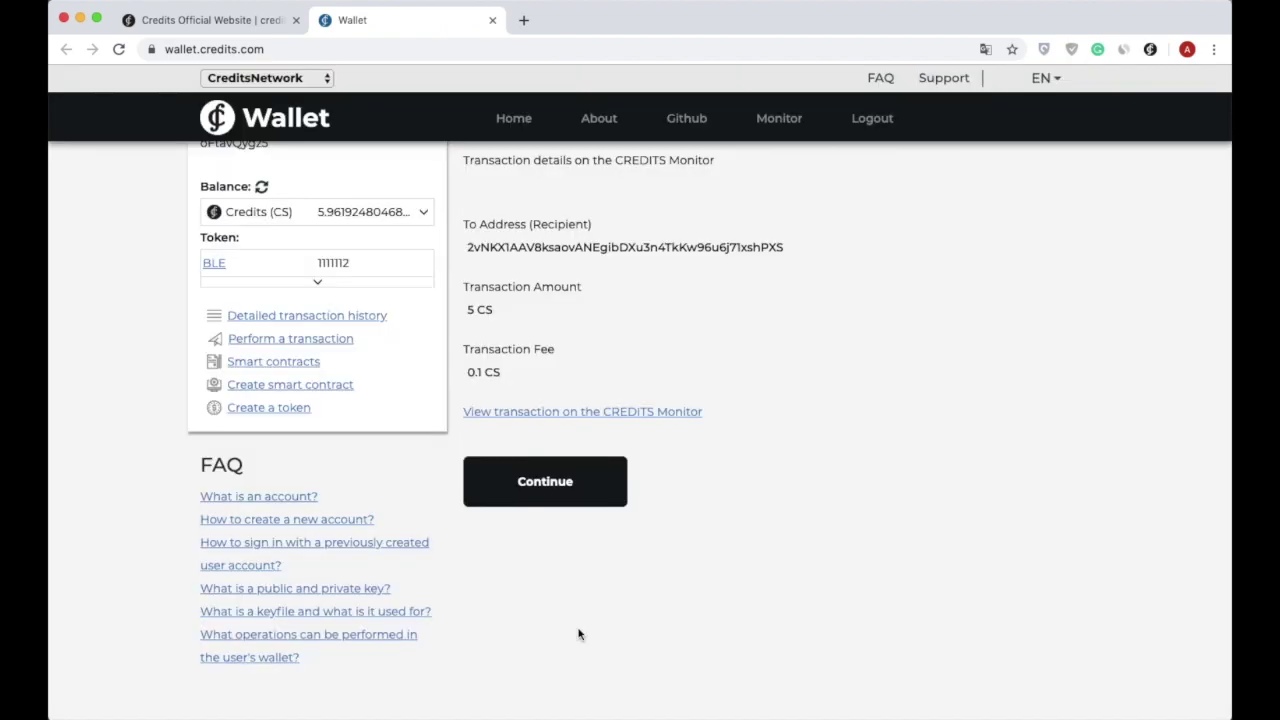
pyautogui.click(262, 189)
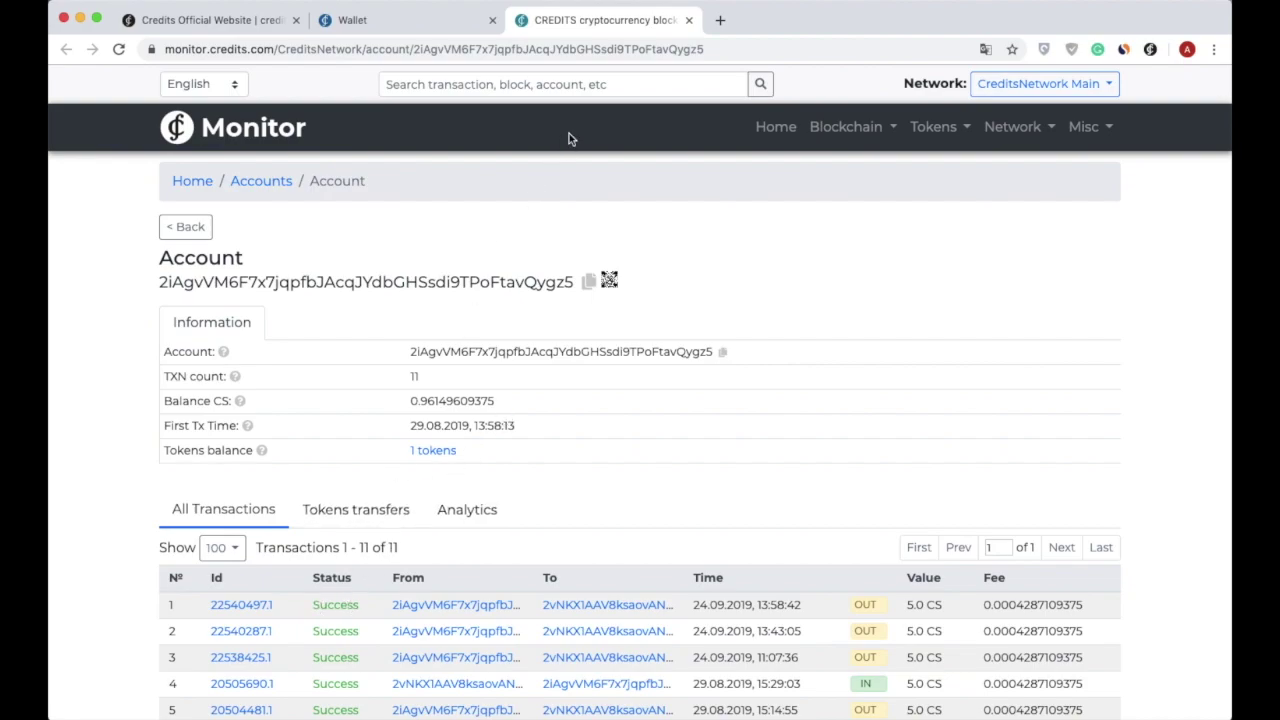
# Review the account's detailed transaction history in Monitor, close it, and go to Smart contracts.
pyautogui.click(689, 20)
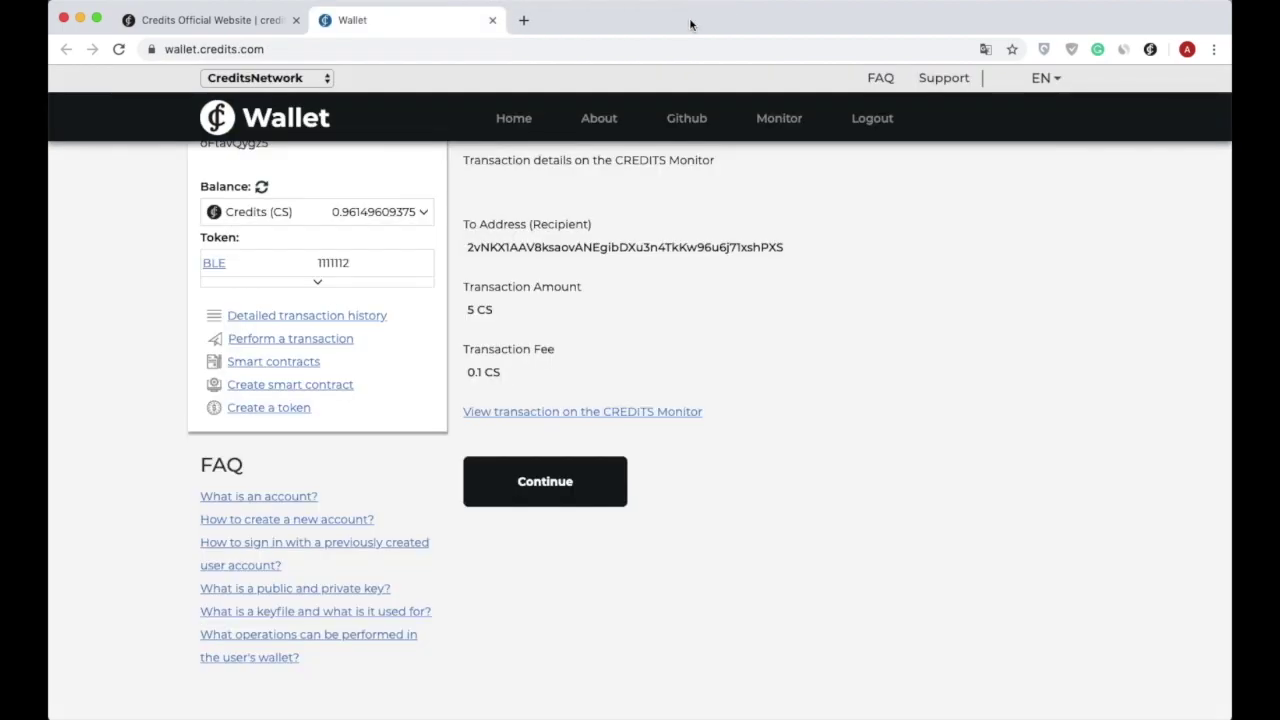
pyautogui.click(307, 318)
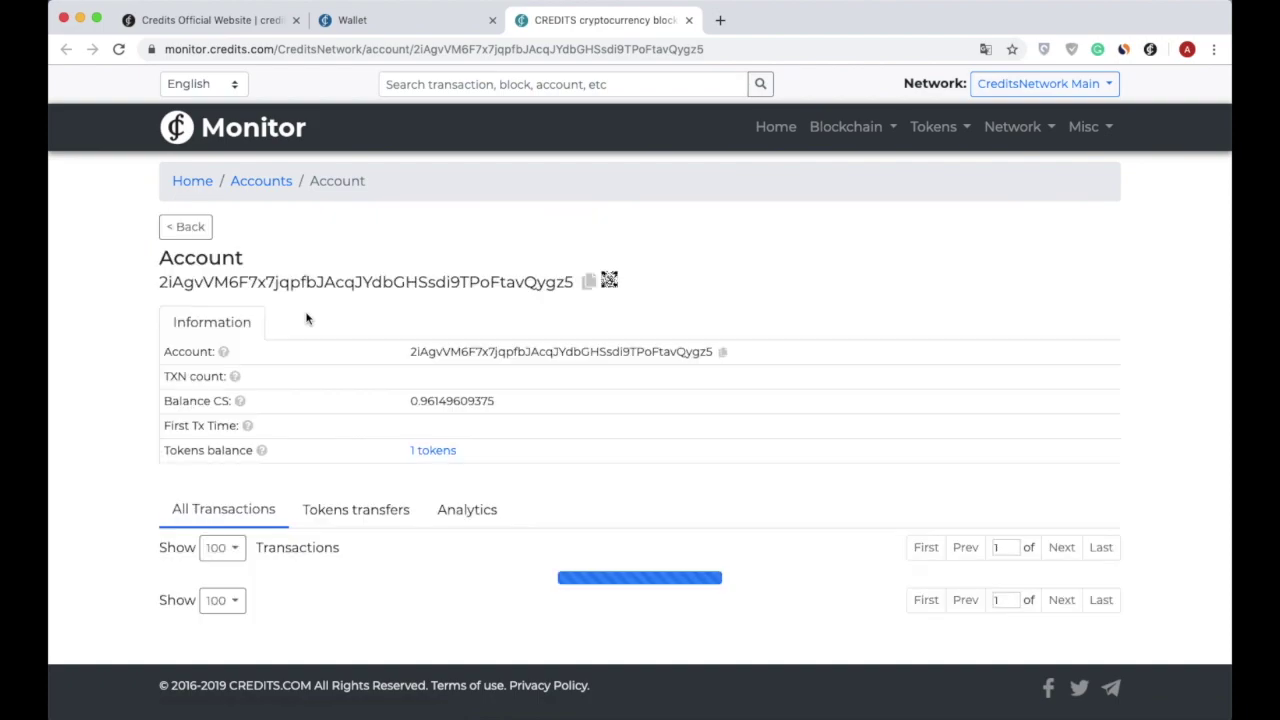
pyautogui.scroll(-3, 536, 412)
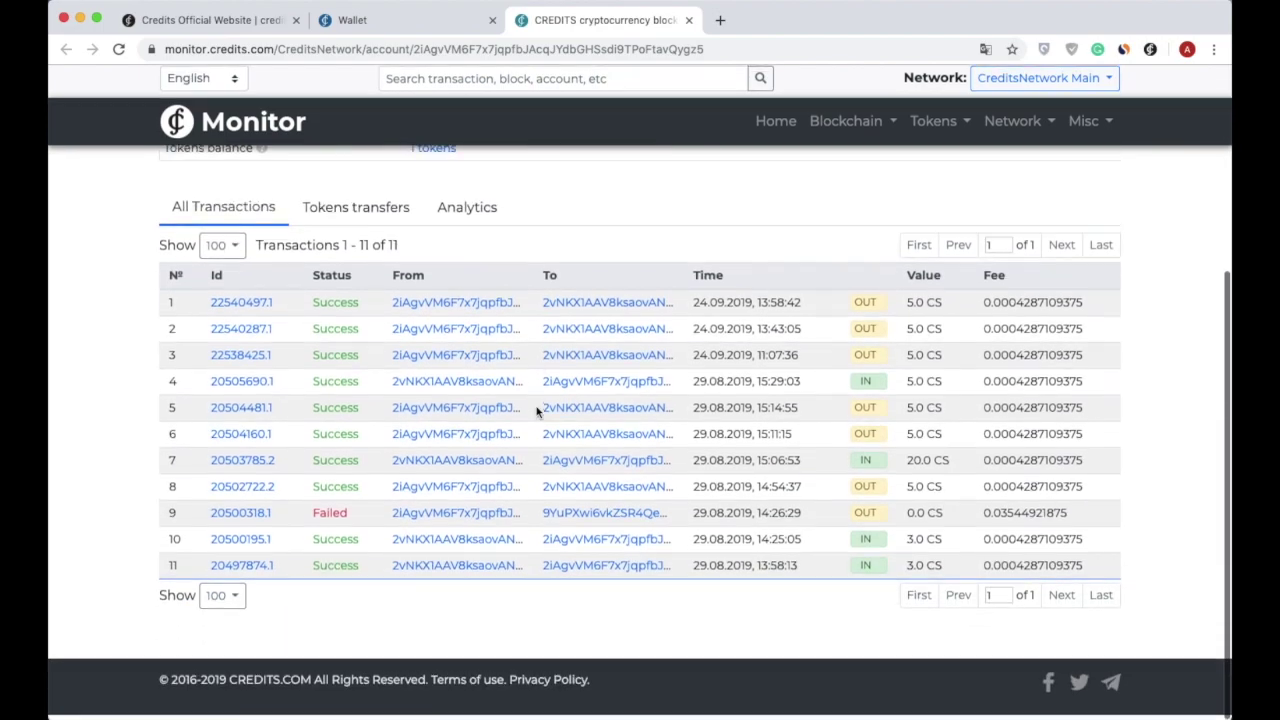
pyautogui.scroll(1, 536, 412)
pyautogui.scroll(5, 536, 412)
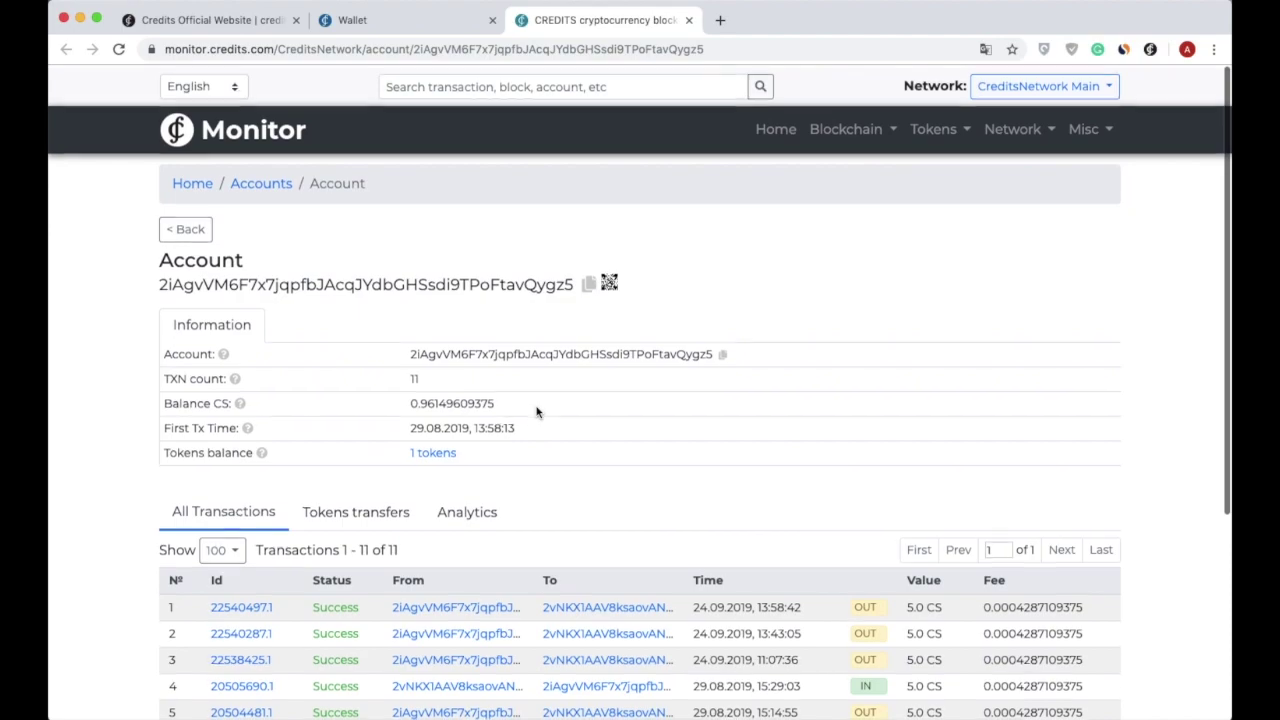
pyautogui.click(688, 20)
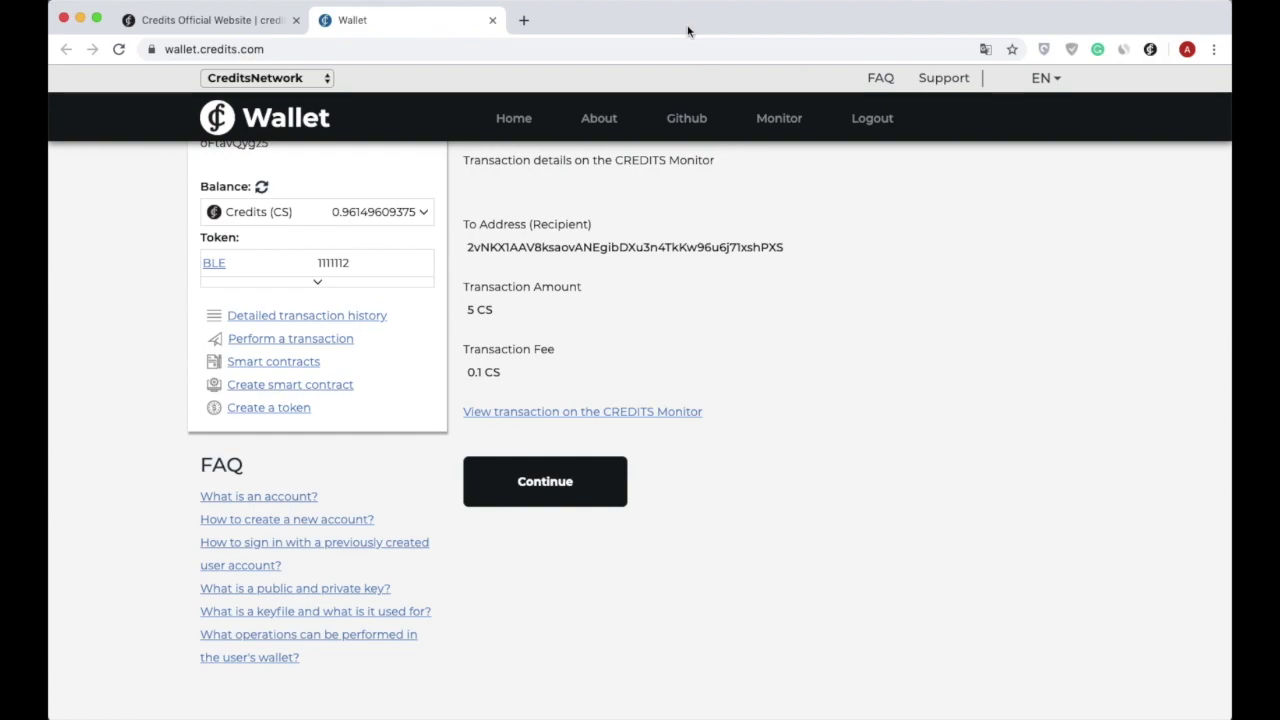
pyautogui.click(265, 365)
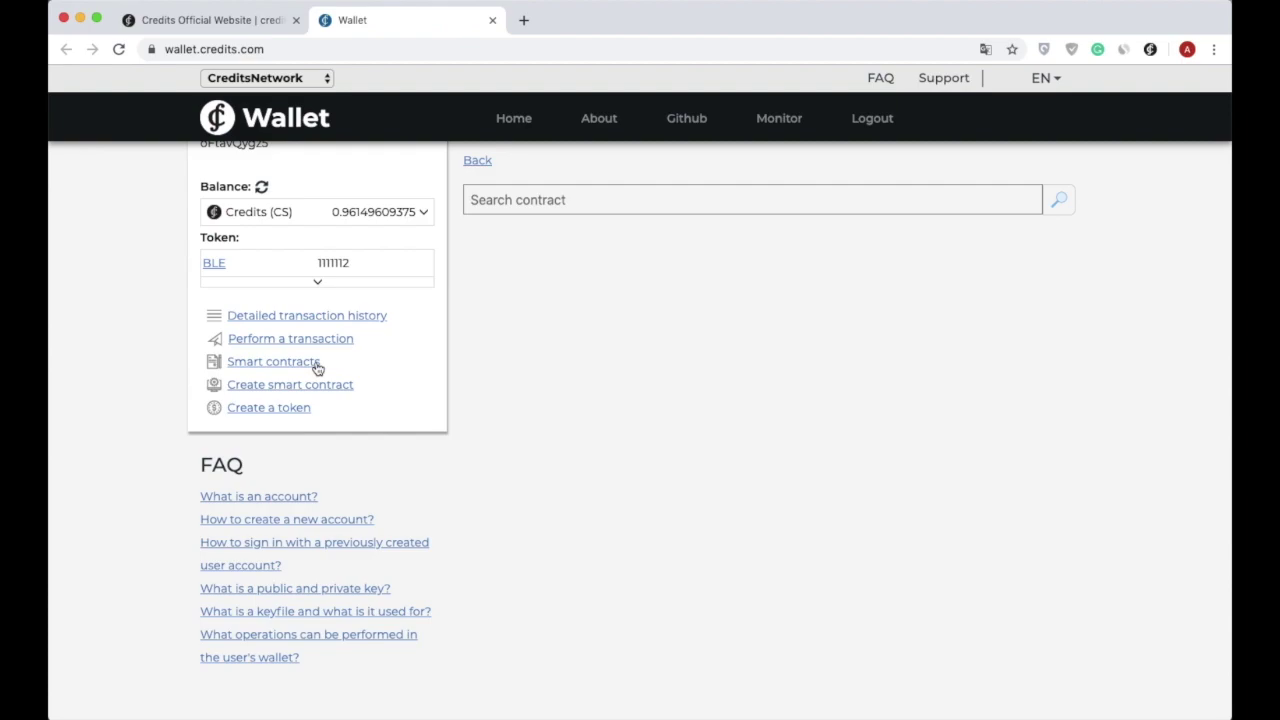
# Look up the contract by its pasted address and choose getName as the method.
pyautogui.click(508, 200)
pyautogui.write('BFpkuh2wZ57D18ikVJrbZmzZV31WGzpKtpS4tcawtdu9')
pyautogui.press('Return')
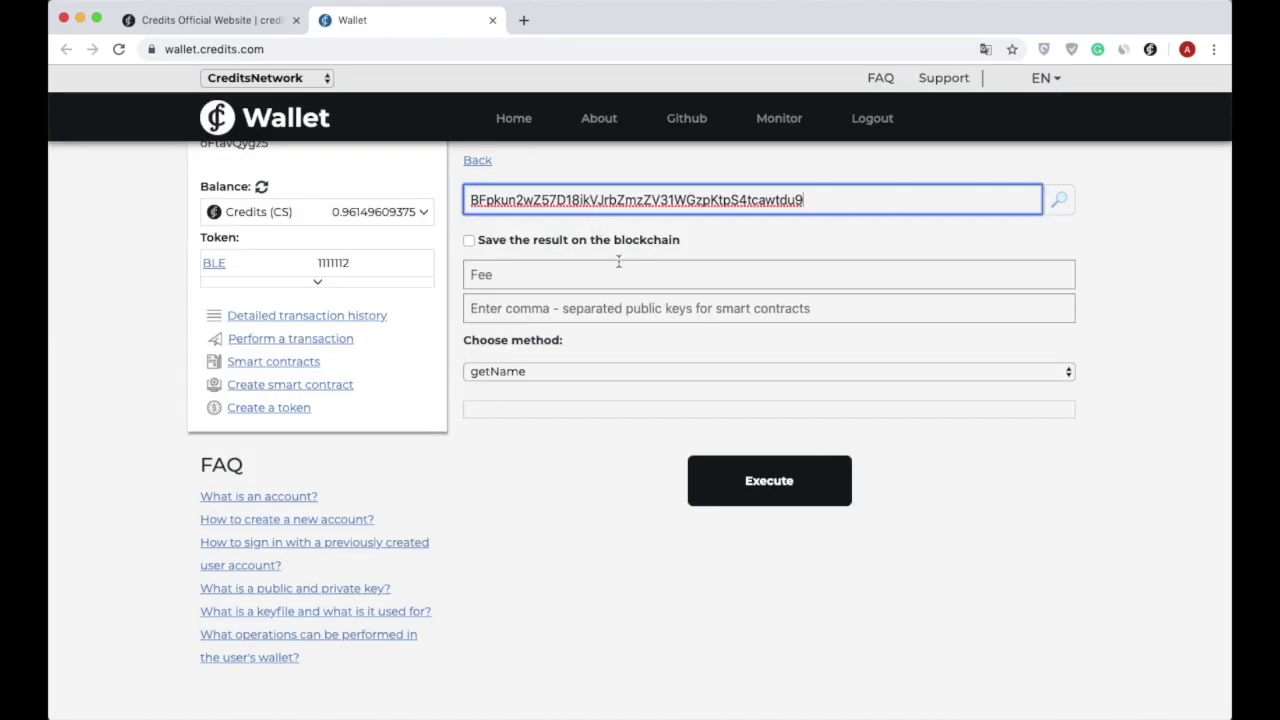
pyautogui.click(647, 372)
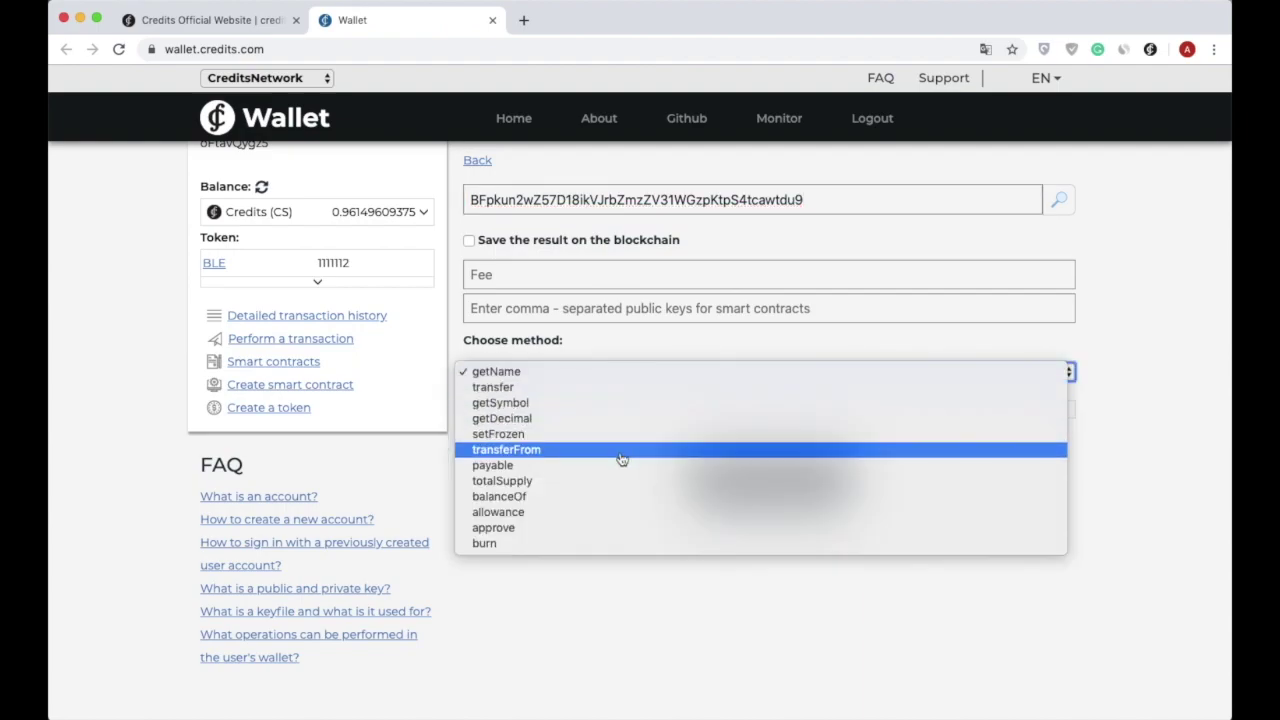
pyautogui.click(604, 372)
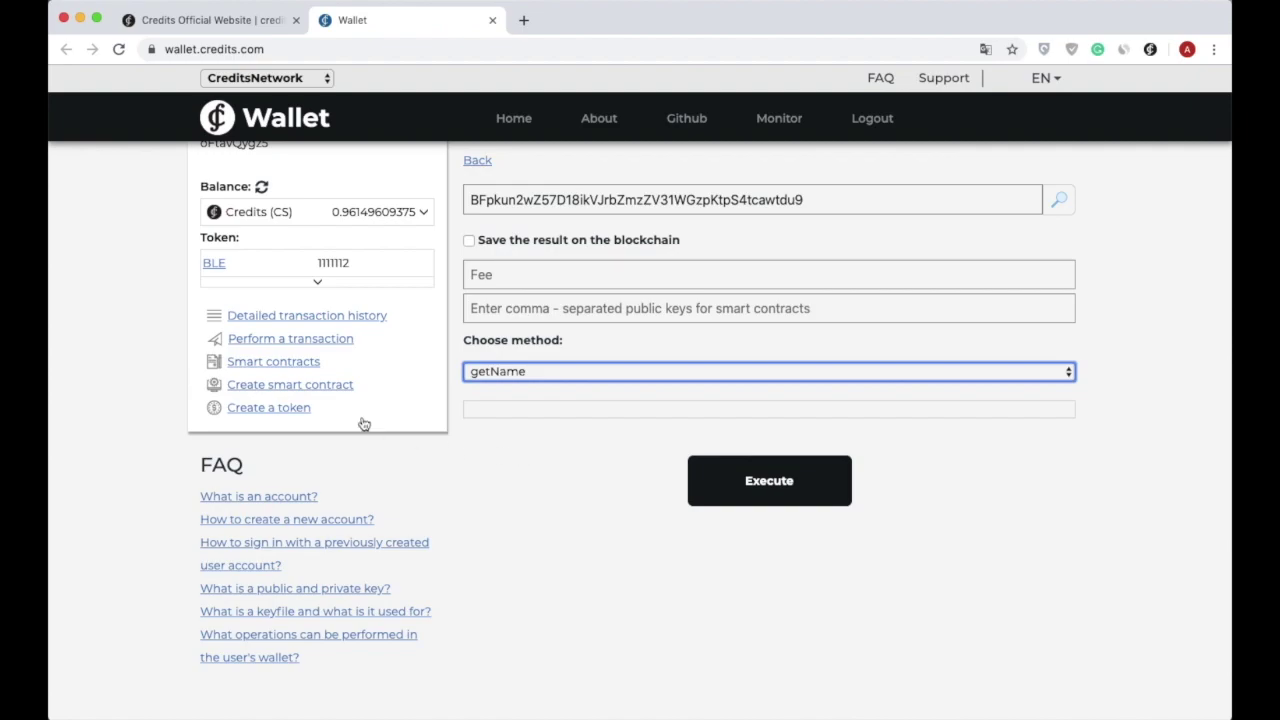
# Go to Create smart contract and place the cursor in the empty code editor.
pyautogui.click(299, 393)
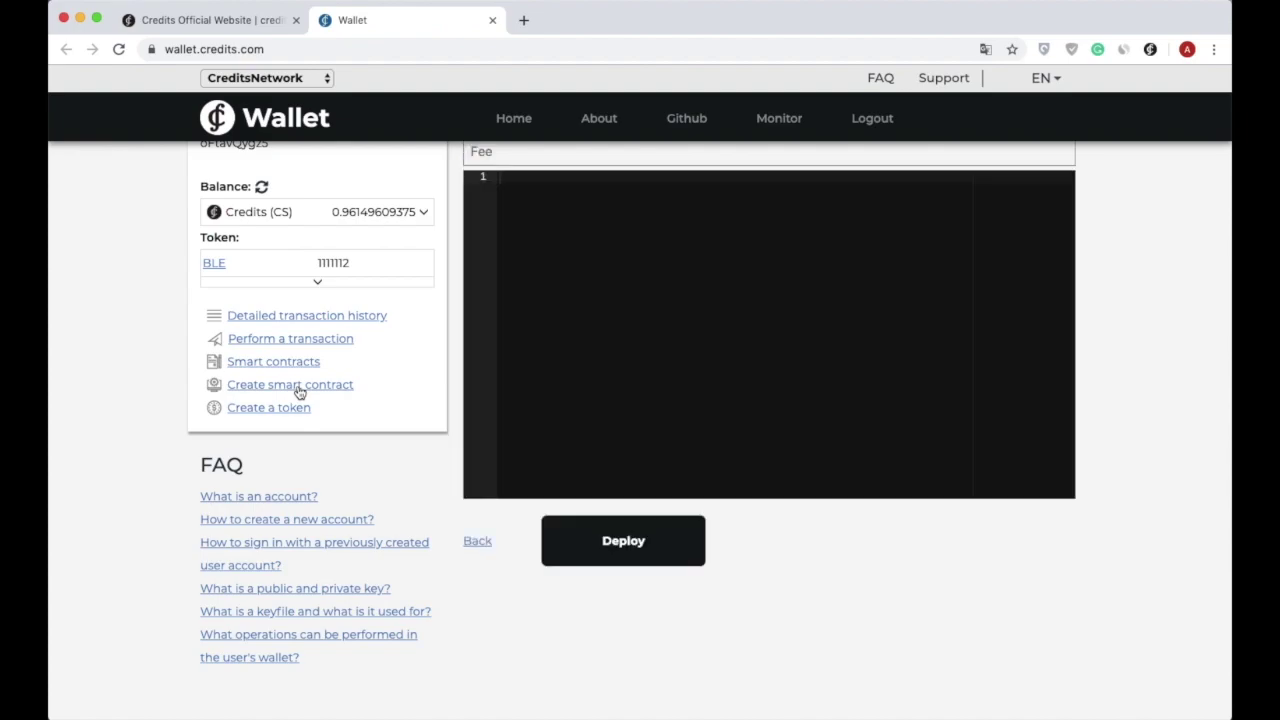
pyautogui.click(517, 189)
# Open the Create a token form and review its Name, Symbol, Decimal and Total quantity fields.
pyautogui.click(286, 414)
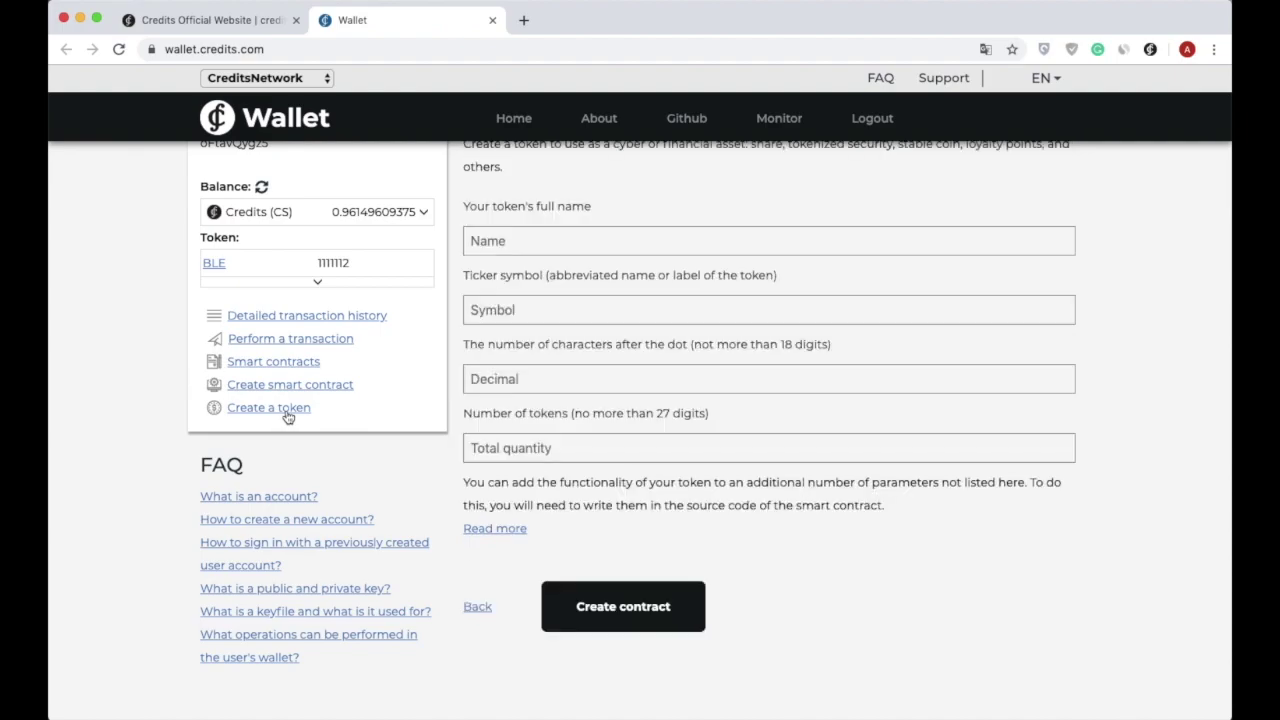
pyautogui.scroll(2, 558, 360)
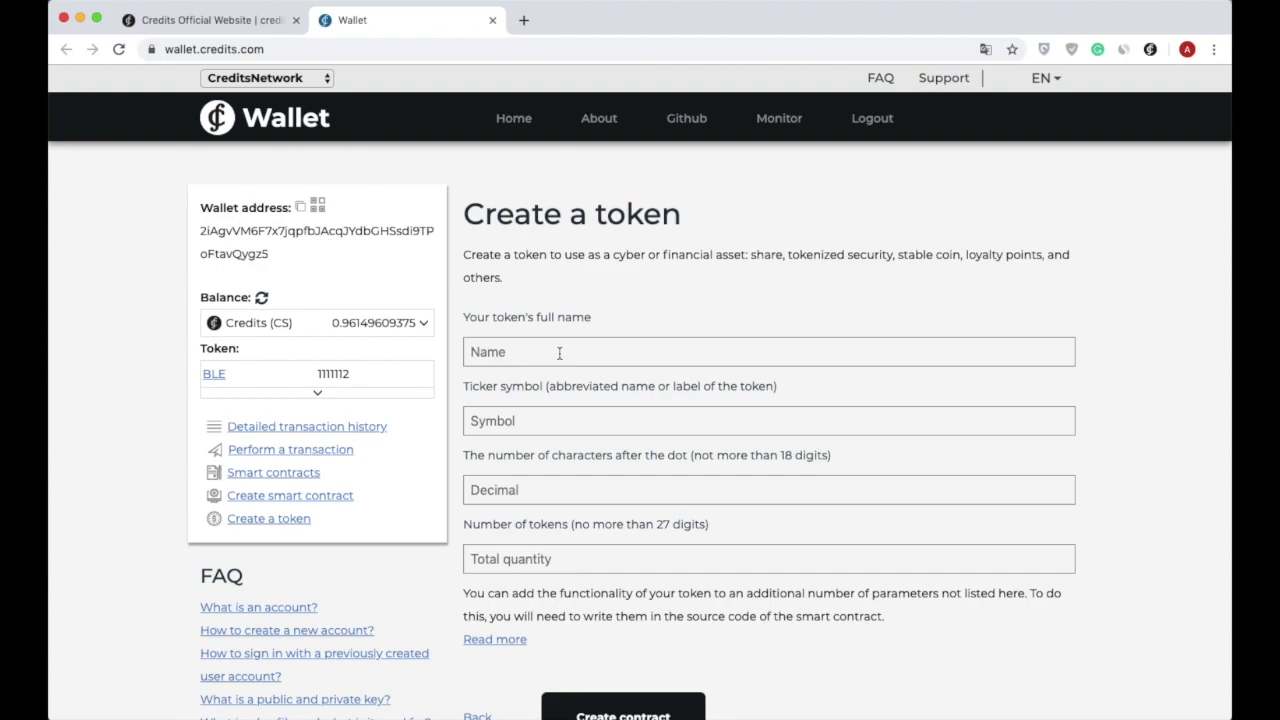
pyautogui.click(559, 353)
pyautogui.click(542, 419)
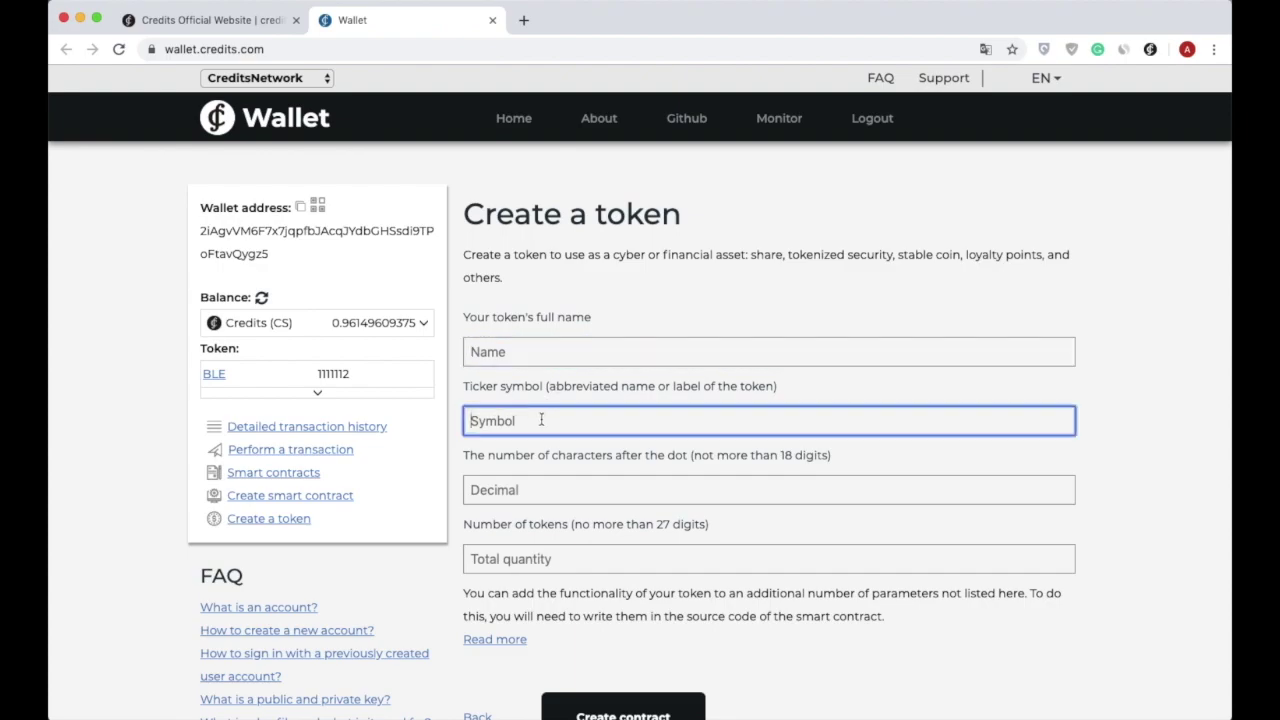
pyautogui.click(529, 496)
pyautogui.click(525, 553)
# Leave the token form and bring up the blank Perform a transaction form.
pyautogui.scroll(-1, 525, 553)
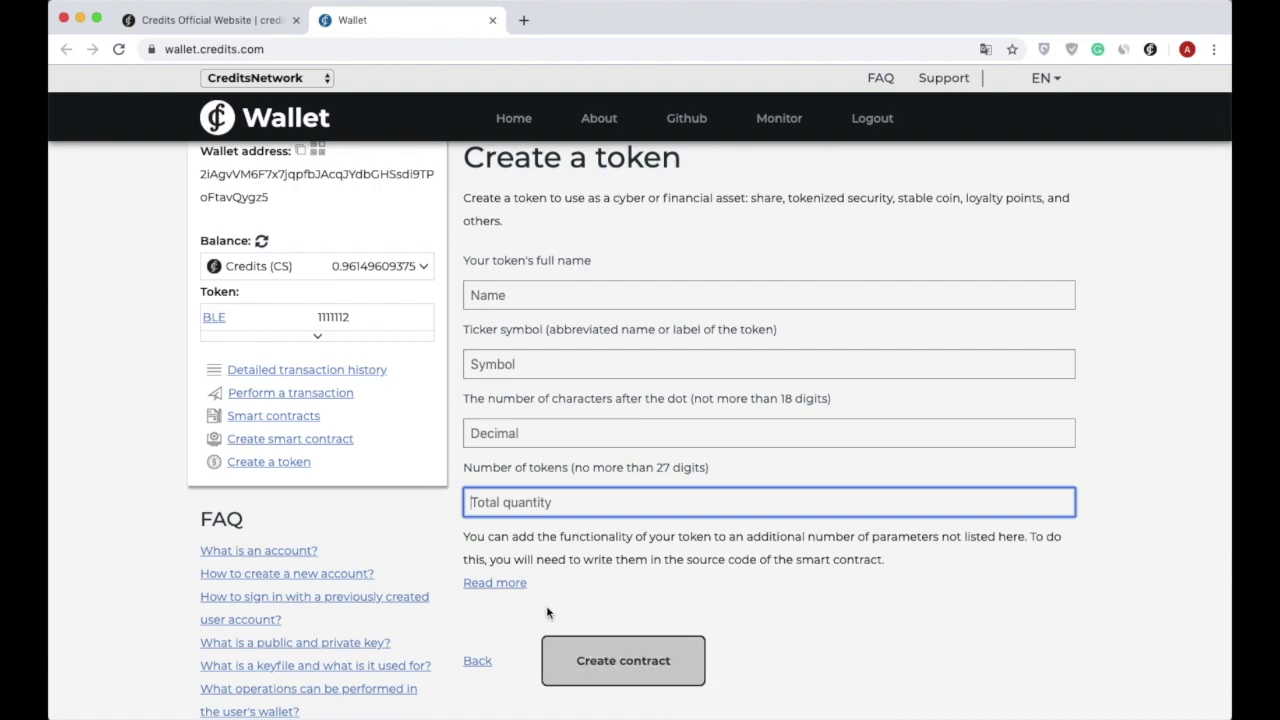
pyautogui.click(315, 341)
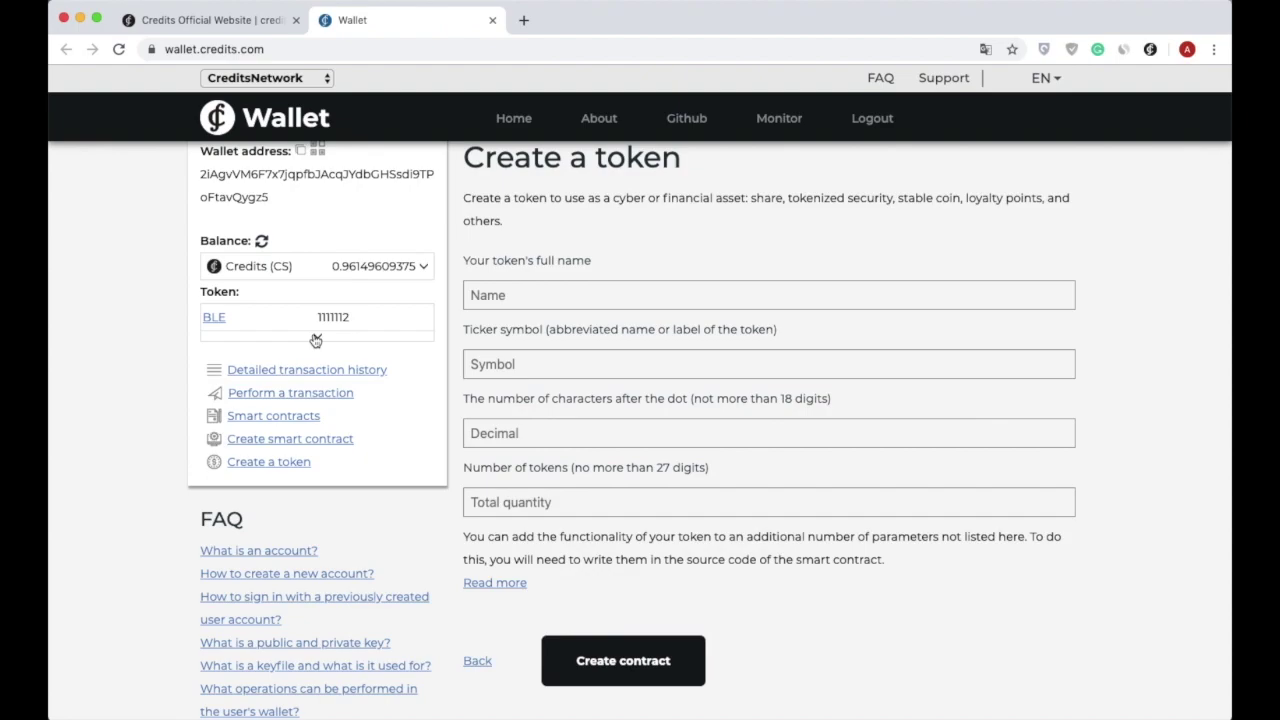
pyautogui.click(315, 399)
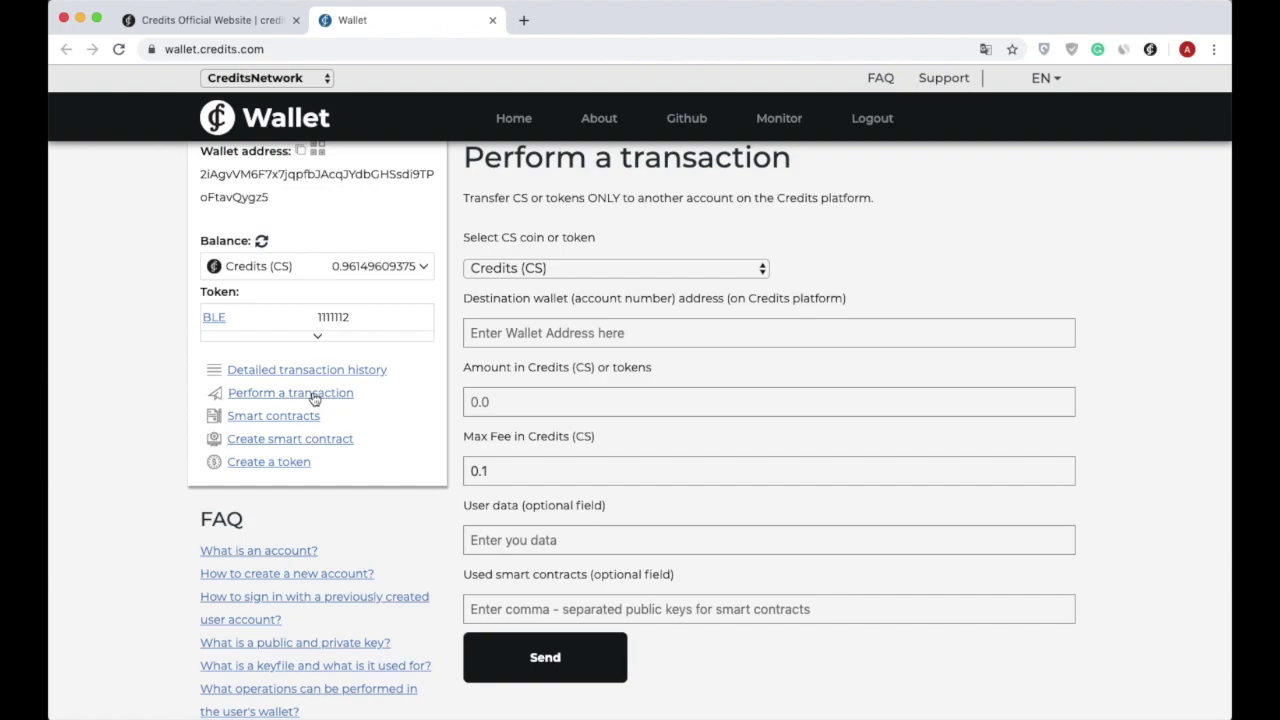
# Keep Credits (CS) rather than Token (BLE) as the currency to send, then go to the Home page.
pyautogui.click(564, 271)
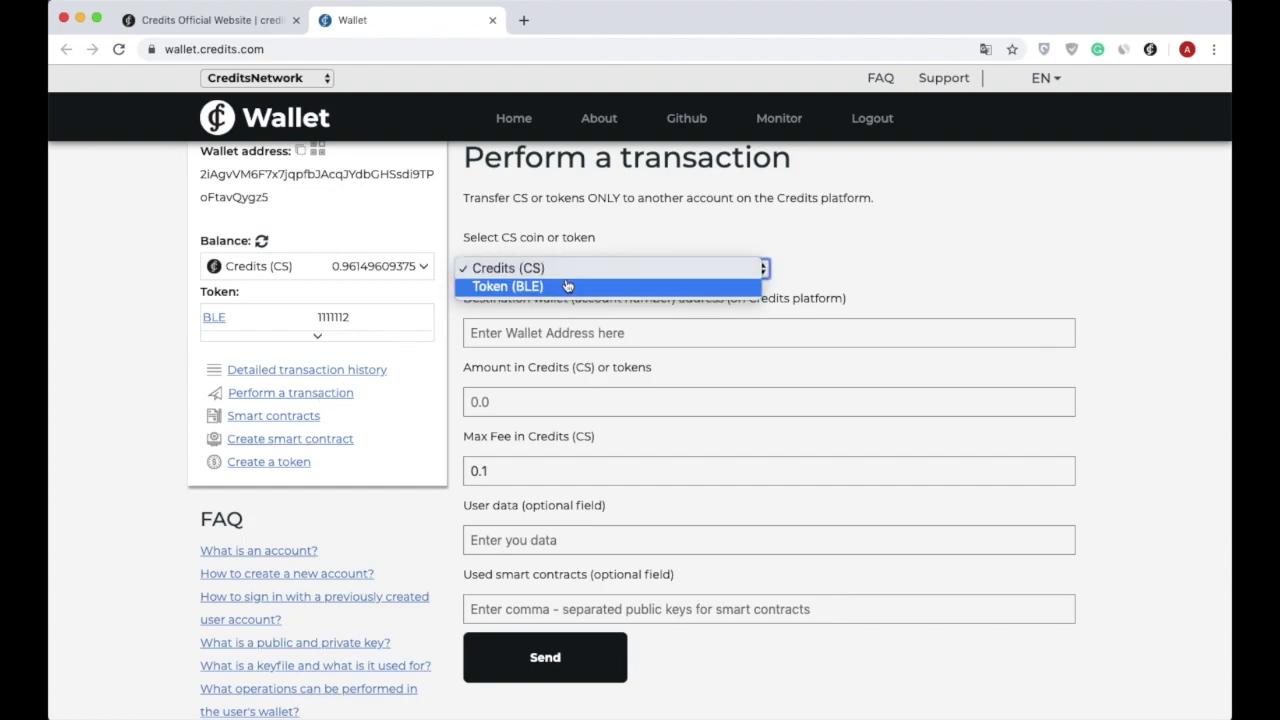
pyautogui.click(570, 271)
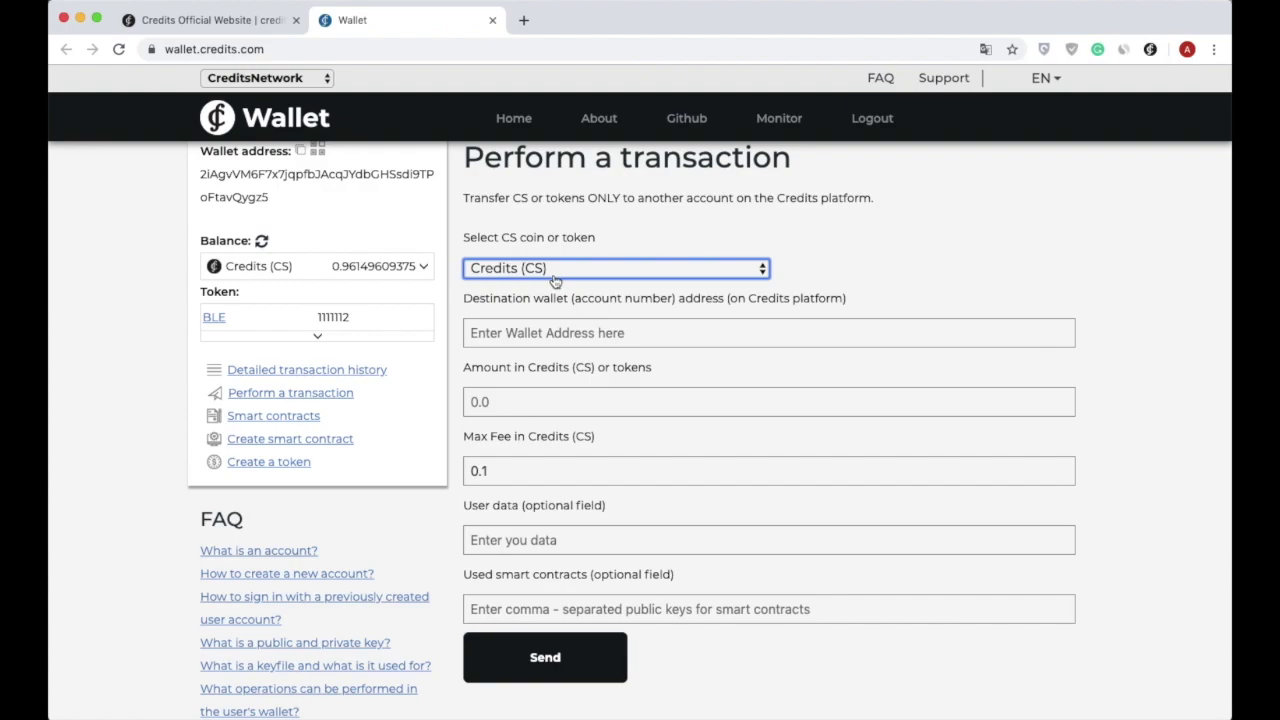
pyautogui.scroll(1, 460, 310)
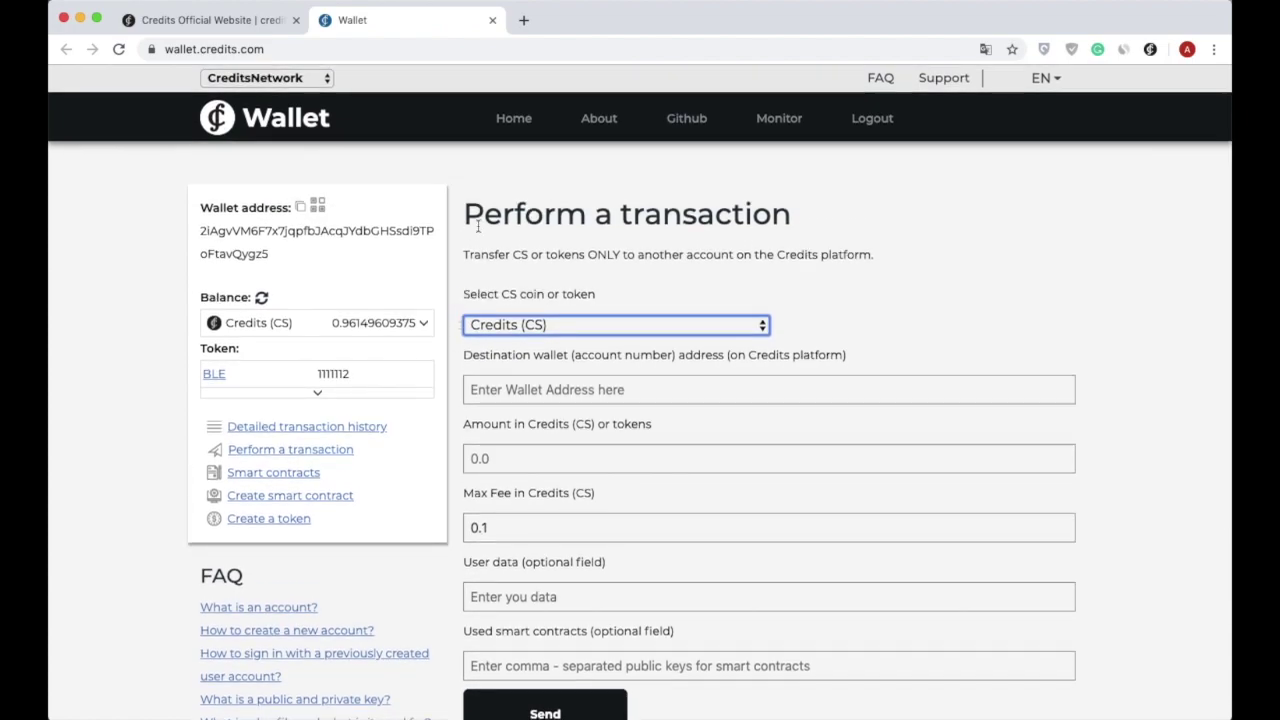
pyautogui.click(517, 119)
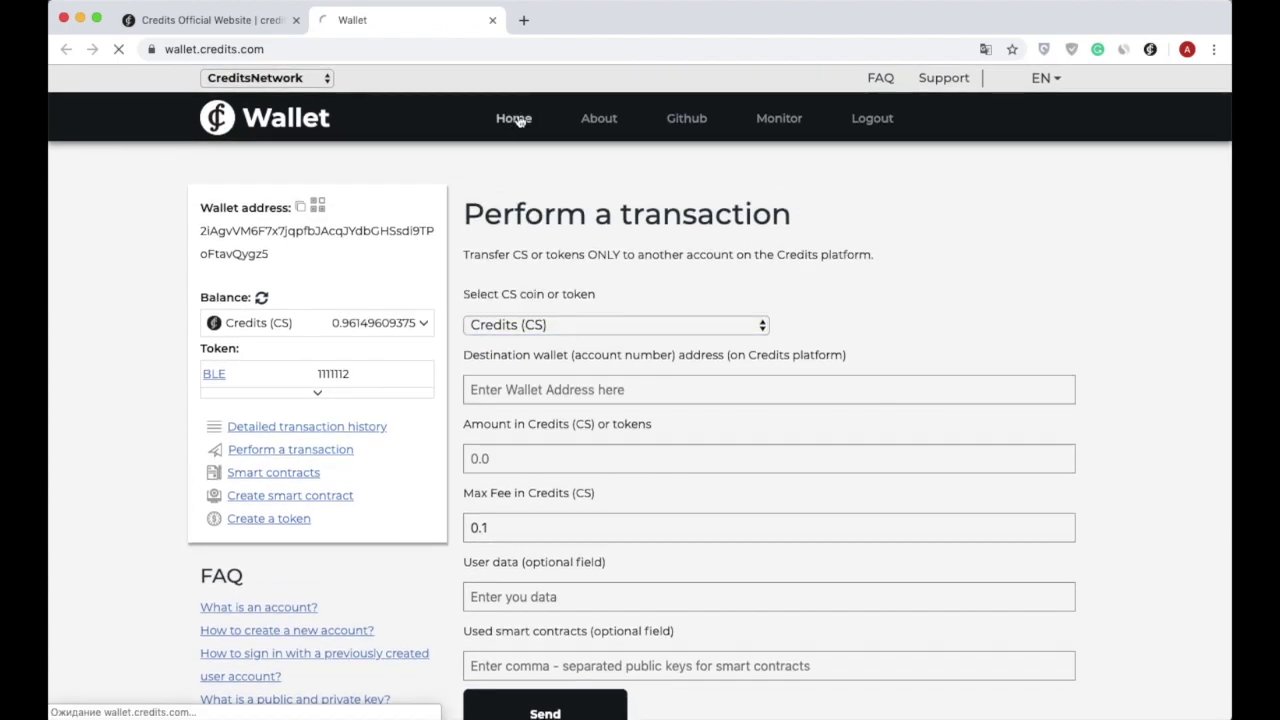